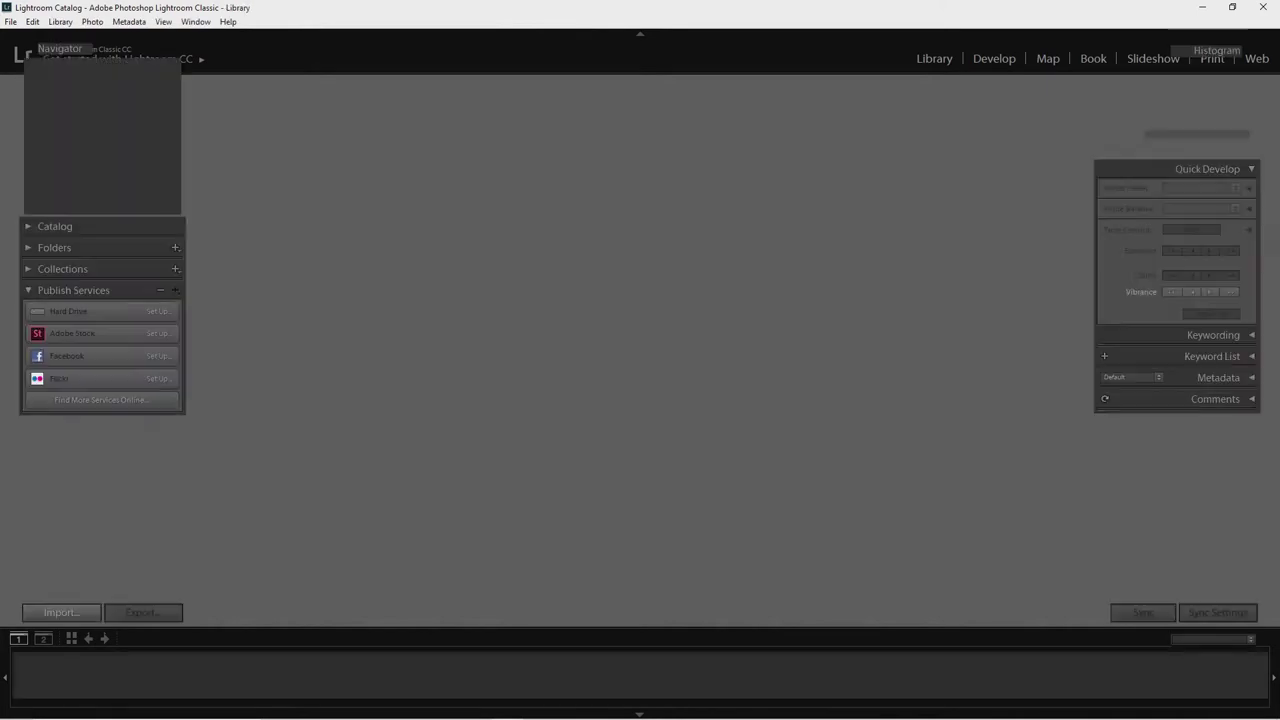
Import the negative scan DSC_9355.NEF from the Test folder on the D: drive, adding it to the catalog.
key(ctrl+shift+i)
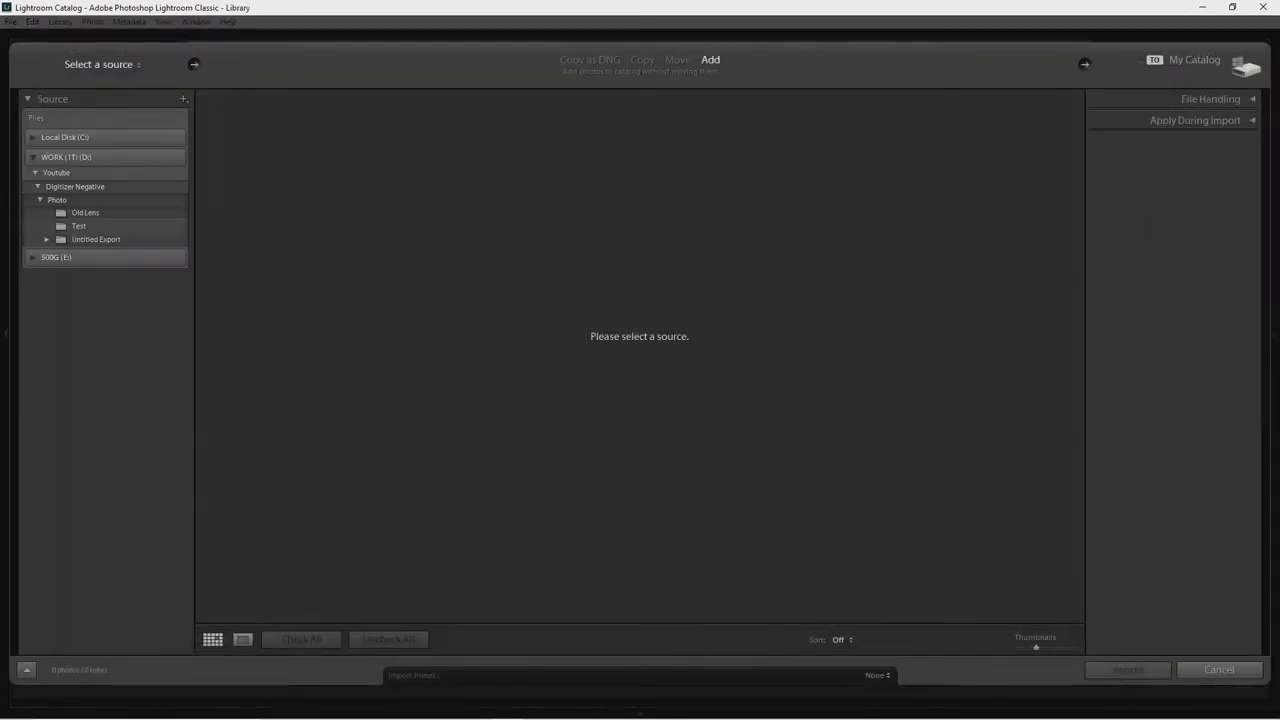
click(79, 226)
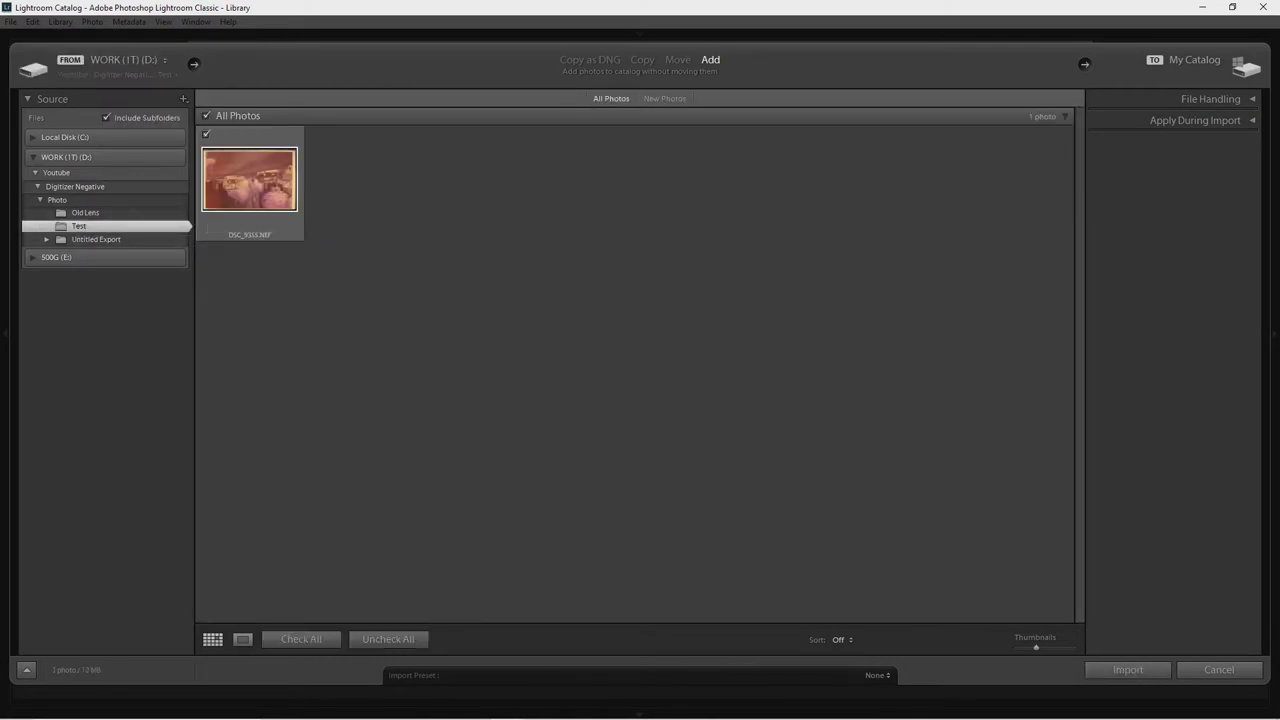
click(1127, 670)
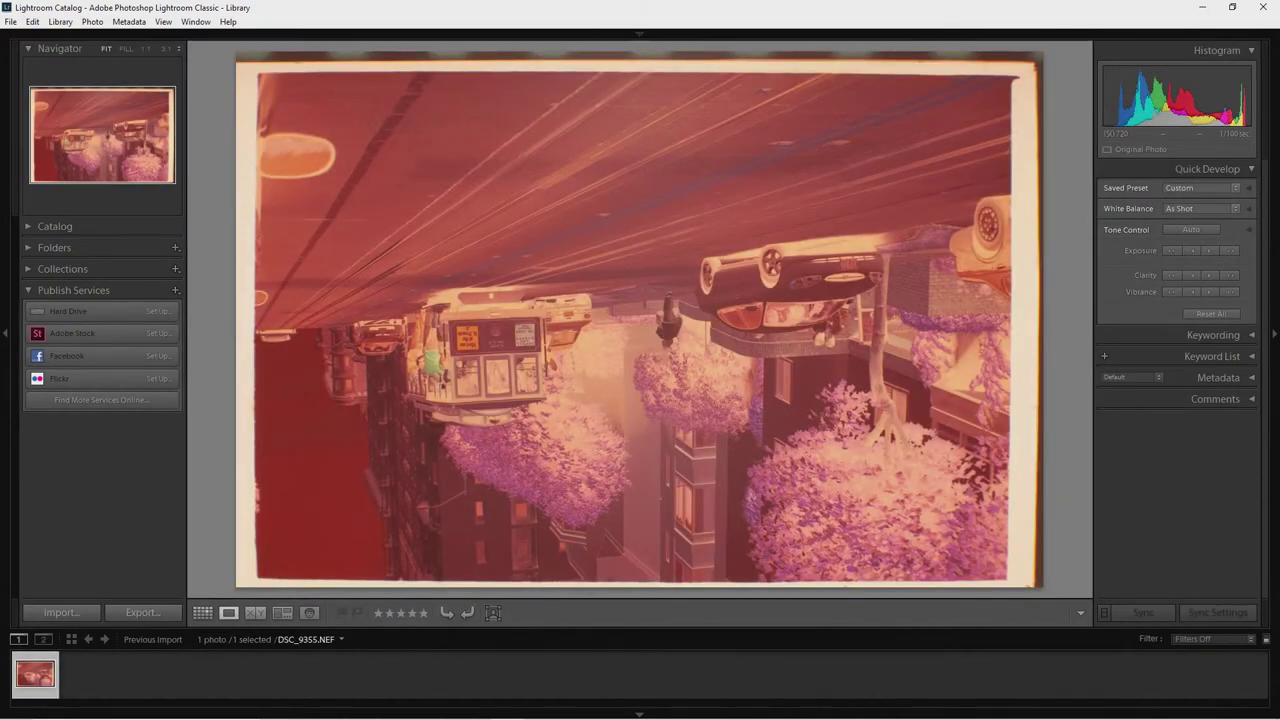
Rotate the upside-down negative scan by 180 degrees in two quarter turns so the street scene is upright.
click(92, 21)
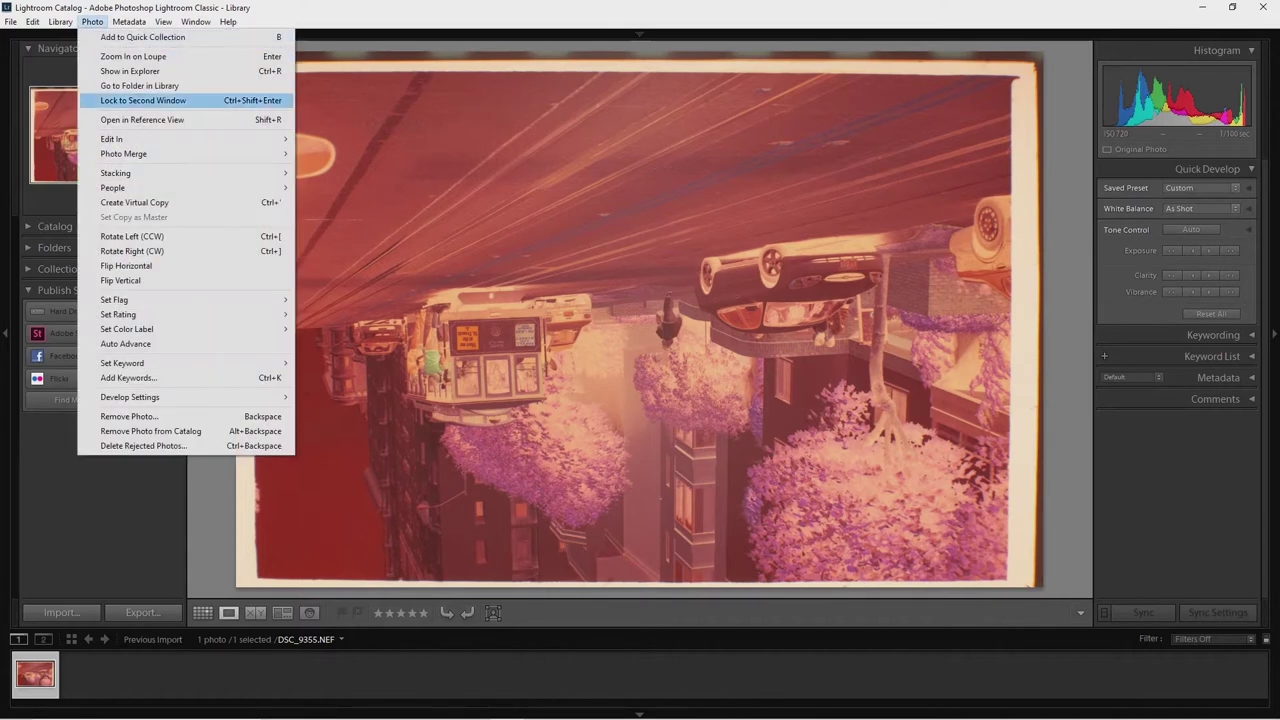
click(132, 251)
click(92, 21)
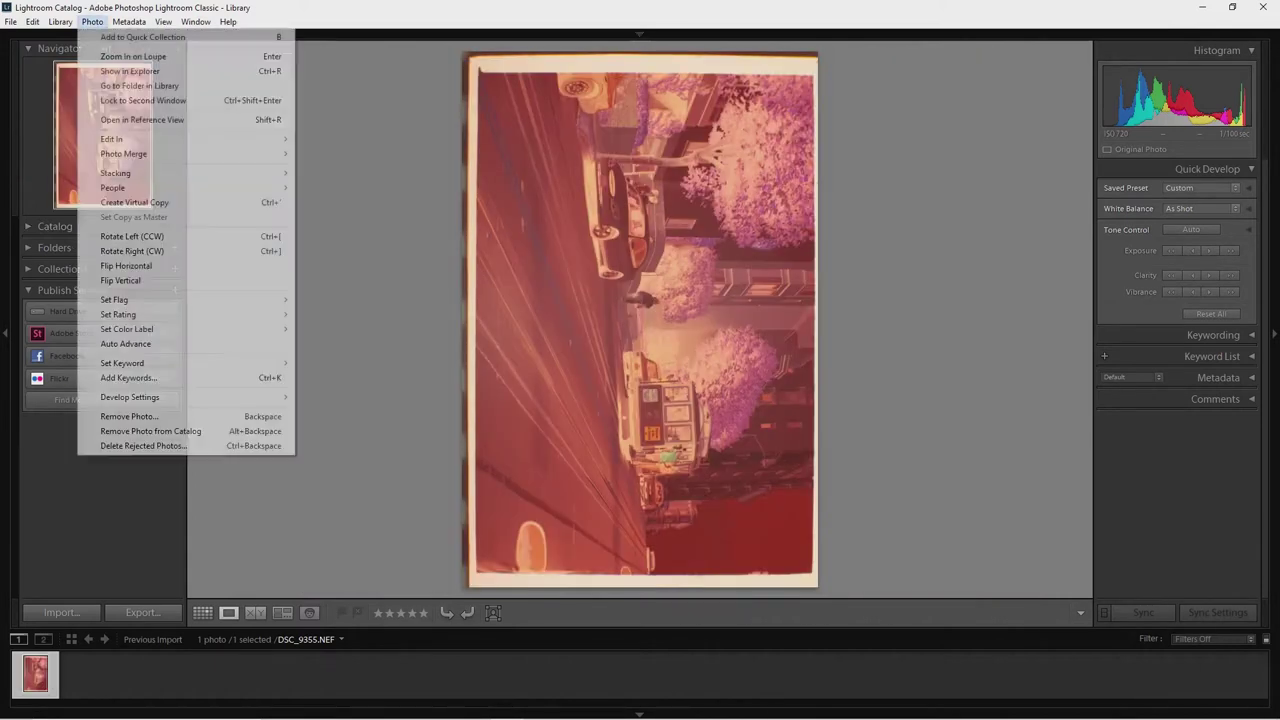
click(132, 236)
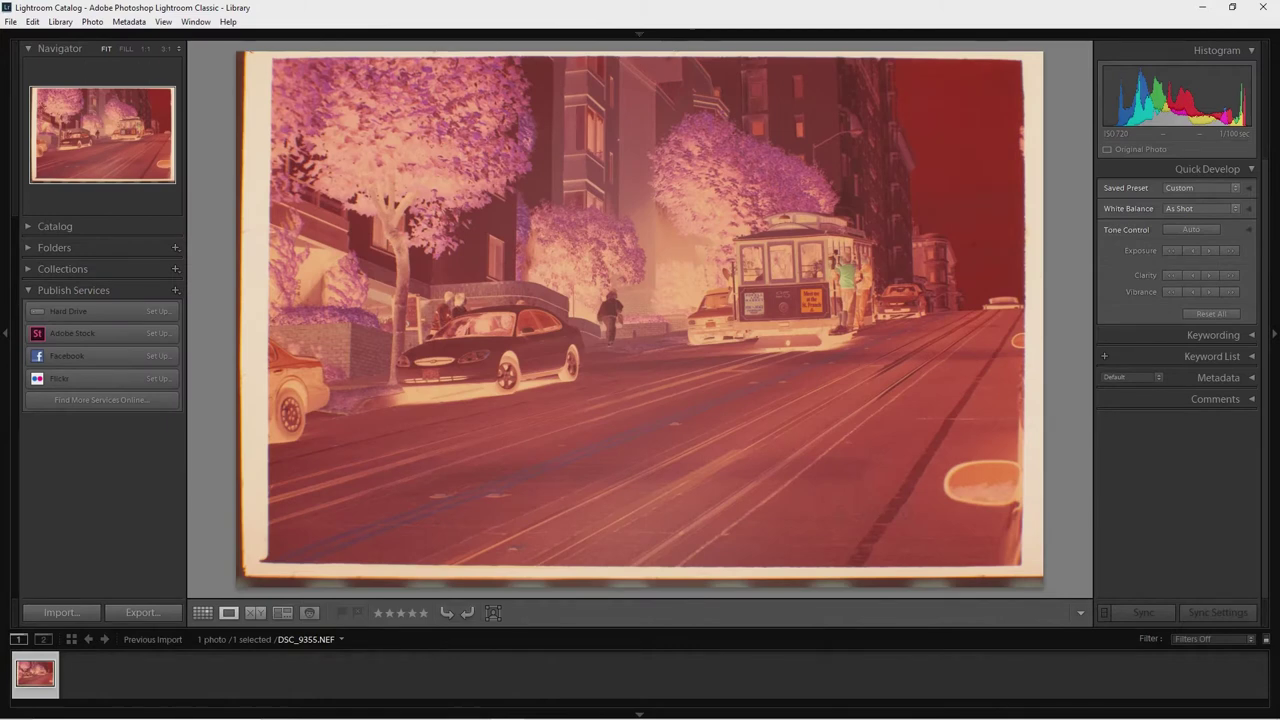
Convert the negative with the Negative Lab Pro plug-in, using Vuescan RAW DNG as the source.
click(10, 21)
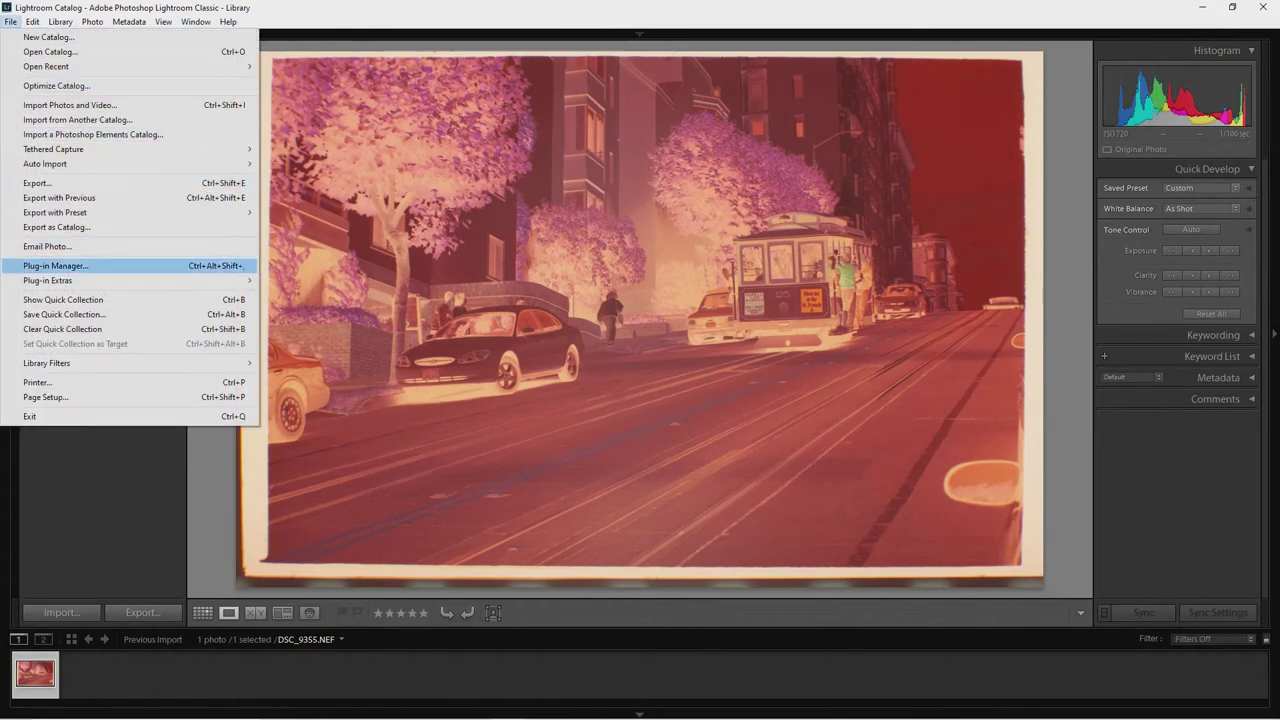
mouse_move(130, 280)
click(314, 295)
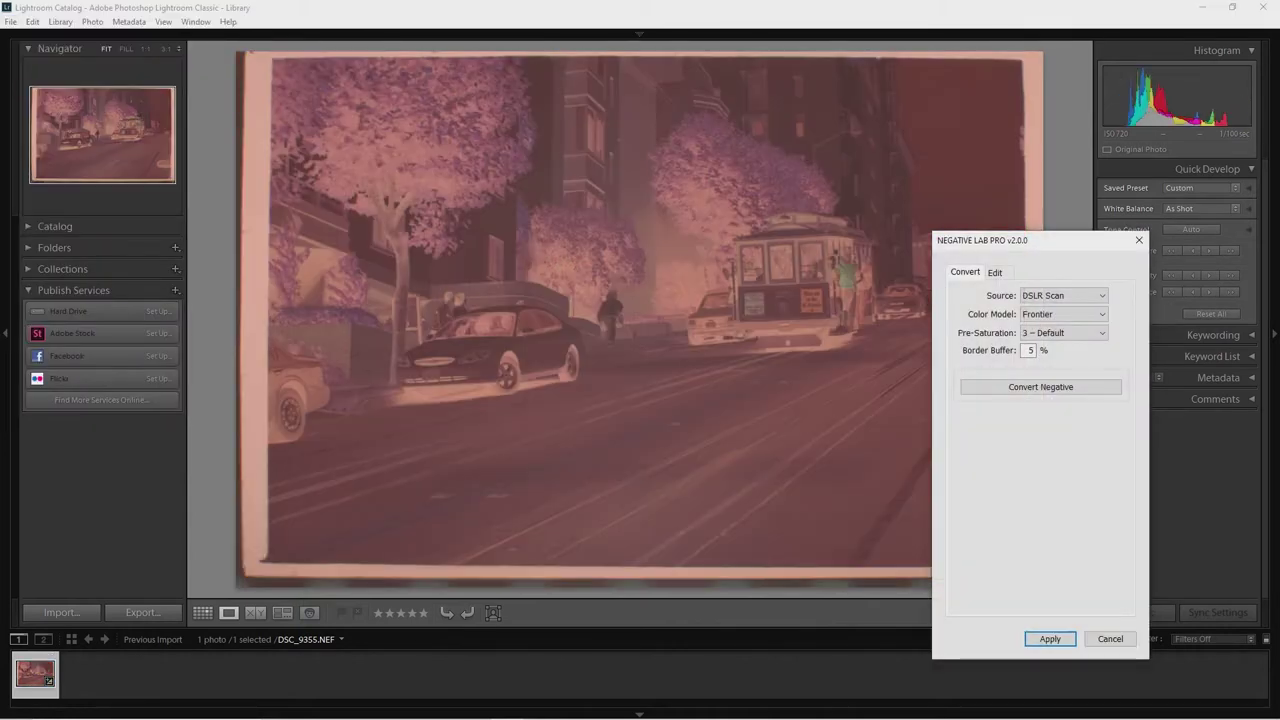
click(1063, 295)
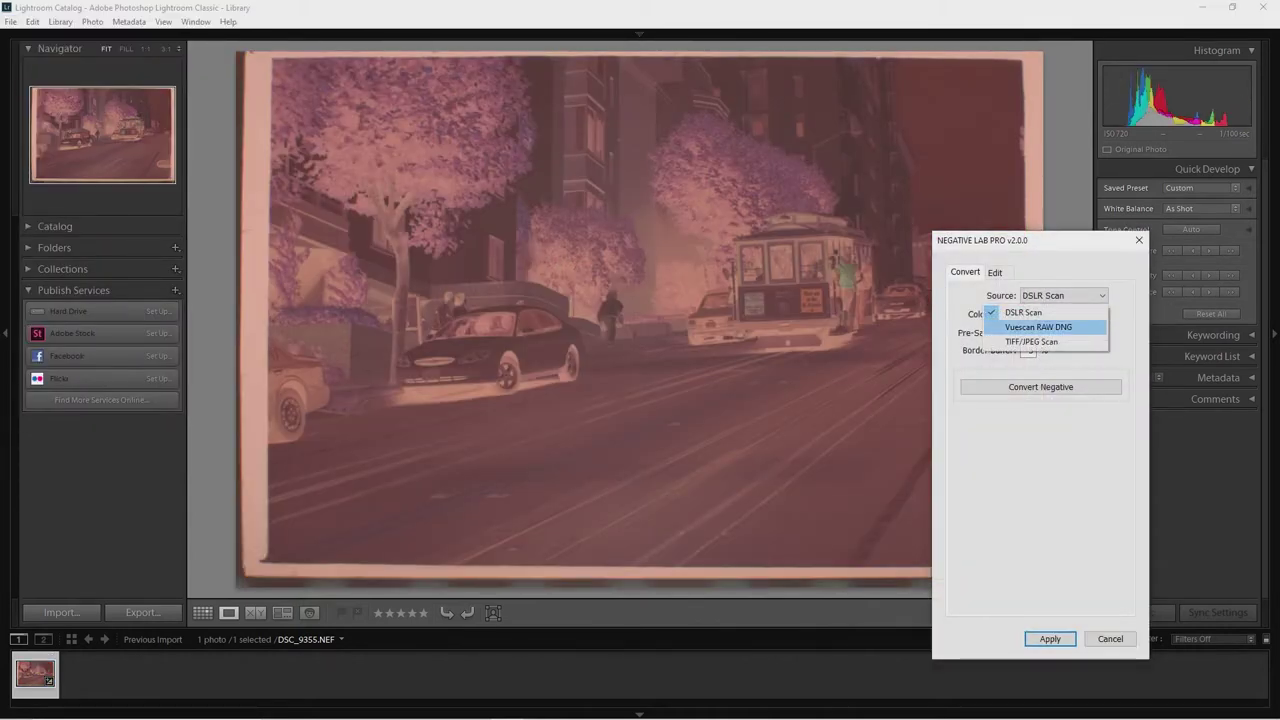
click(1038, 327)
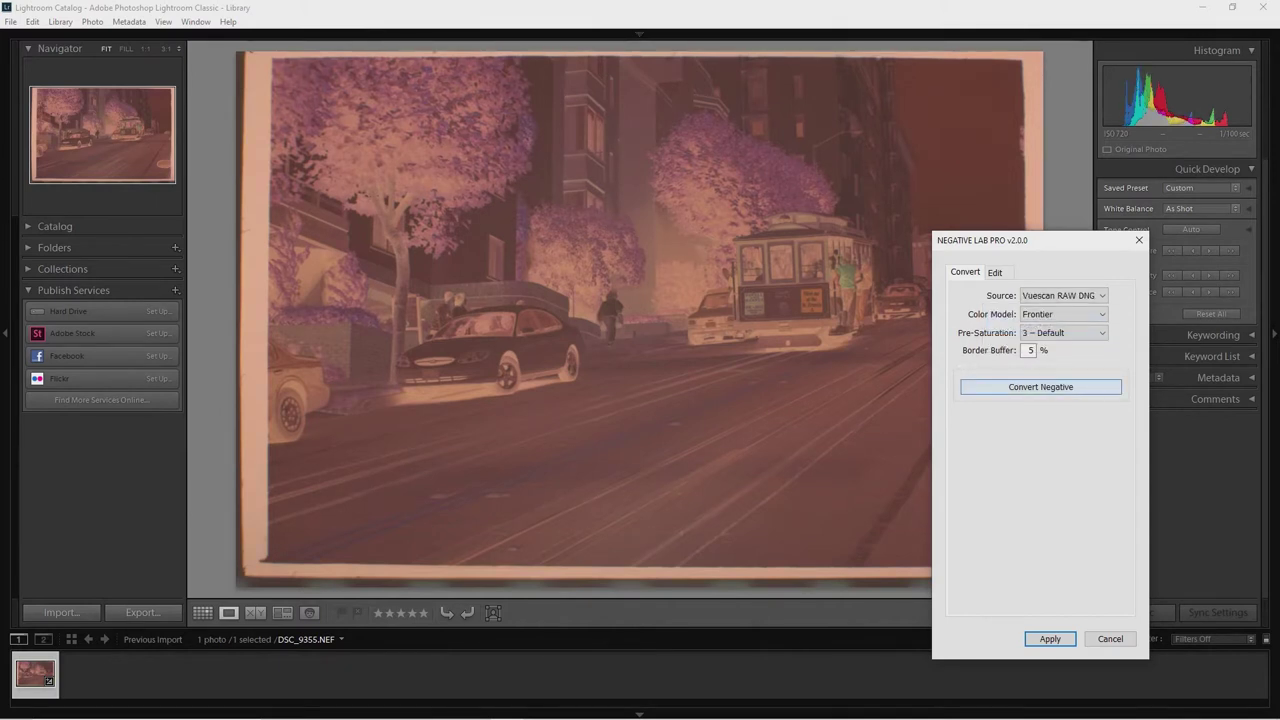
click(1040, 387)
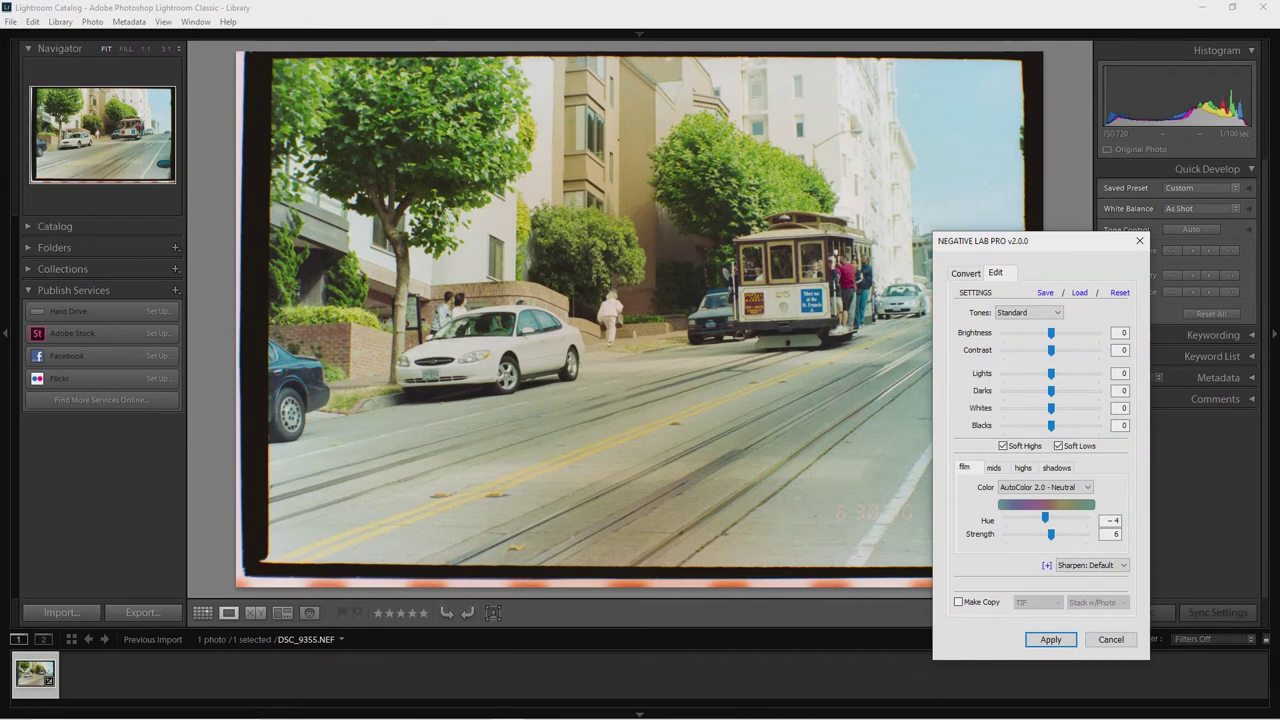
Set the film color to AutoColor 2.0 - Warming, adjust its hue to 0, and apply the conversion edits.
click(1028, 312)
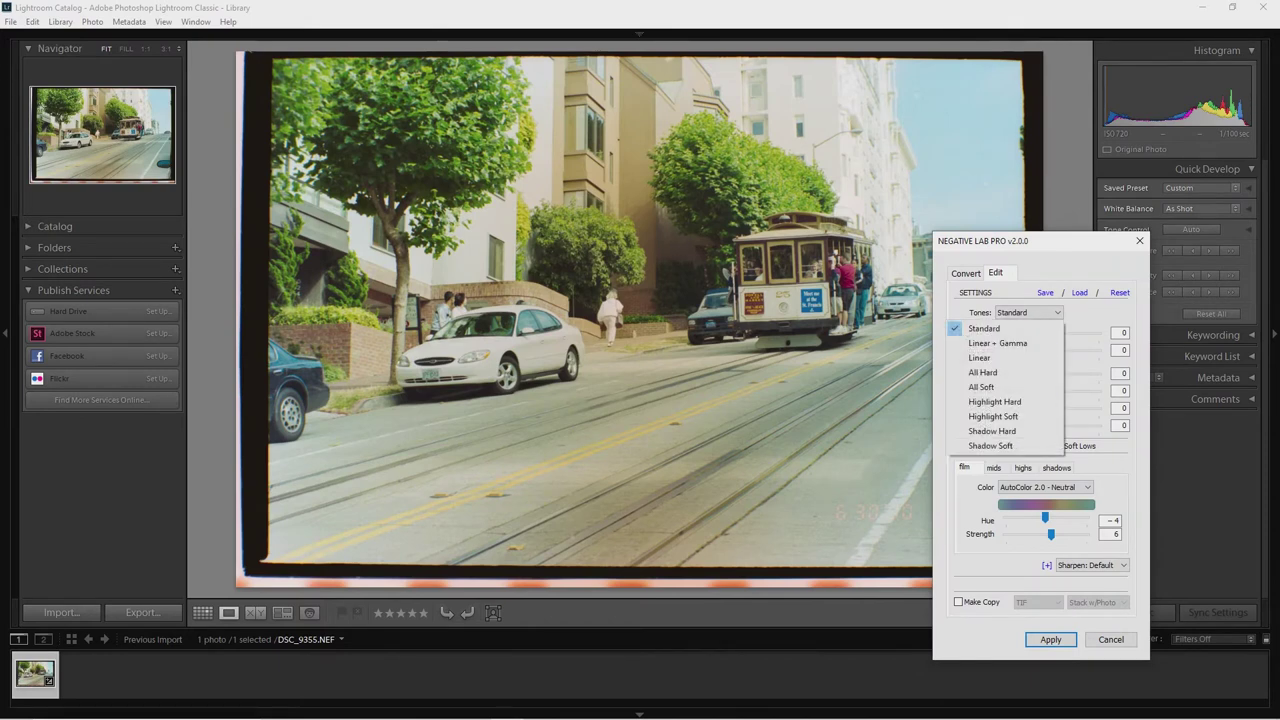
key(Escape)
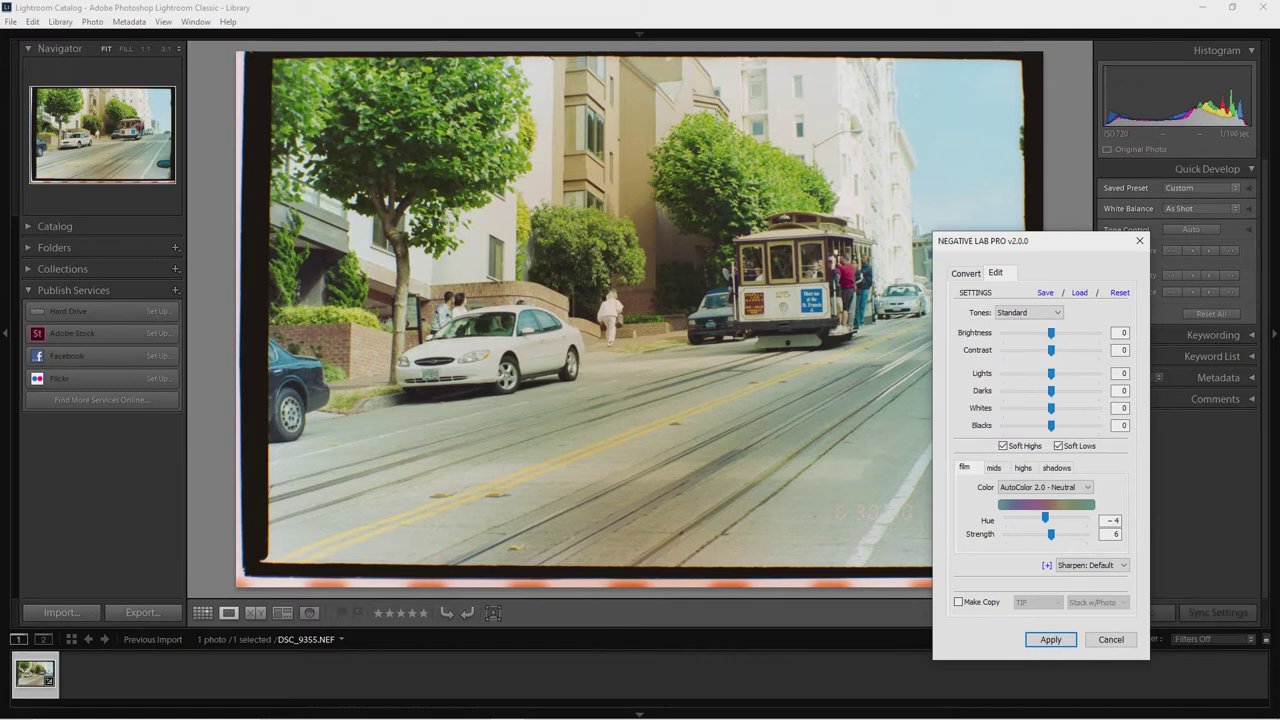
click(1045, 487)
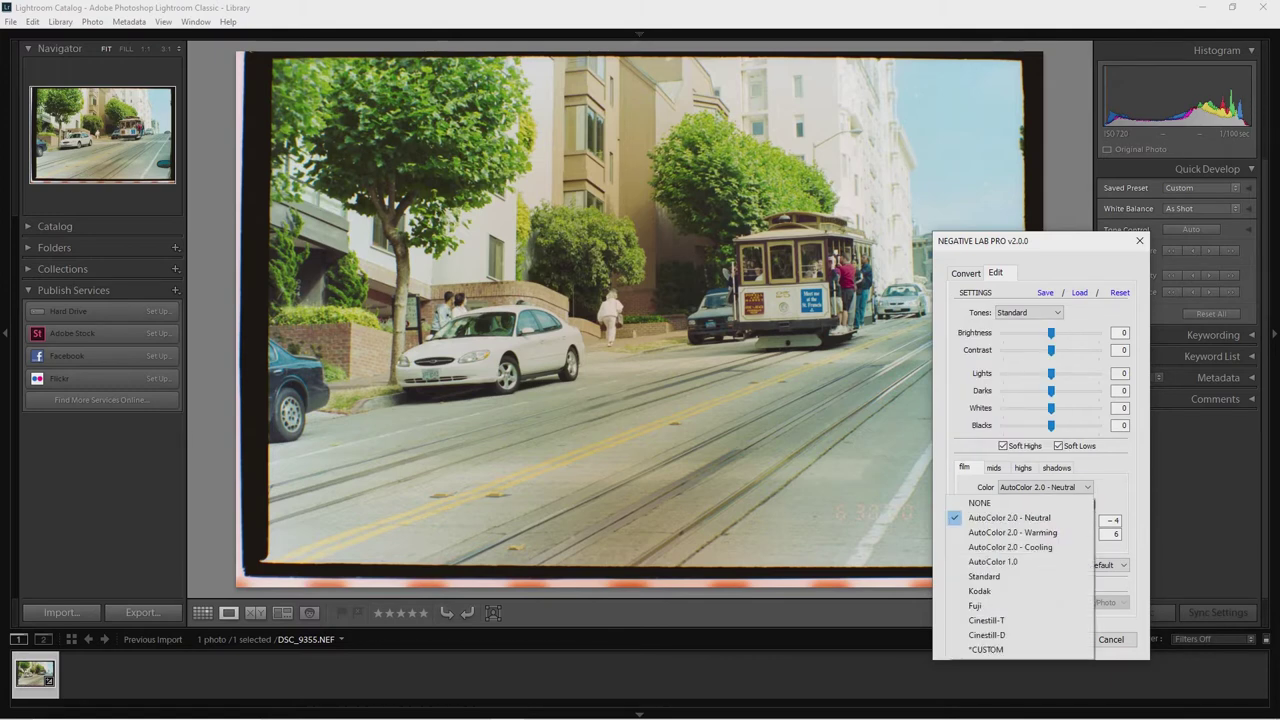
click(1019, 532)
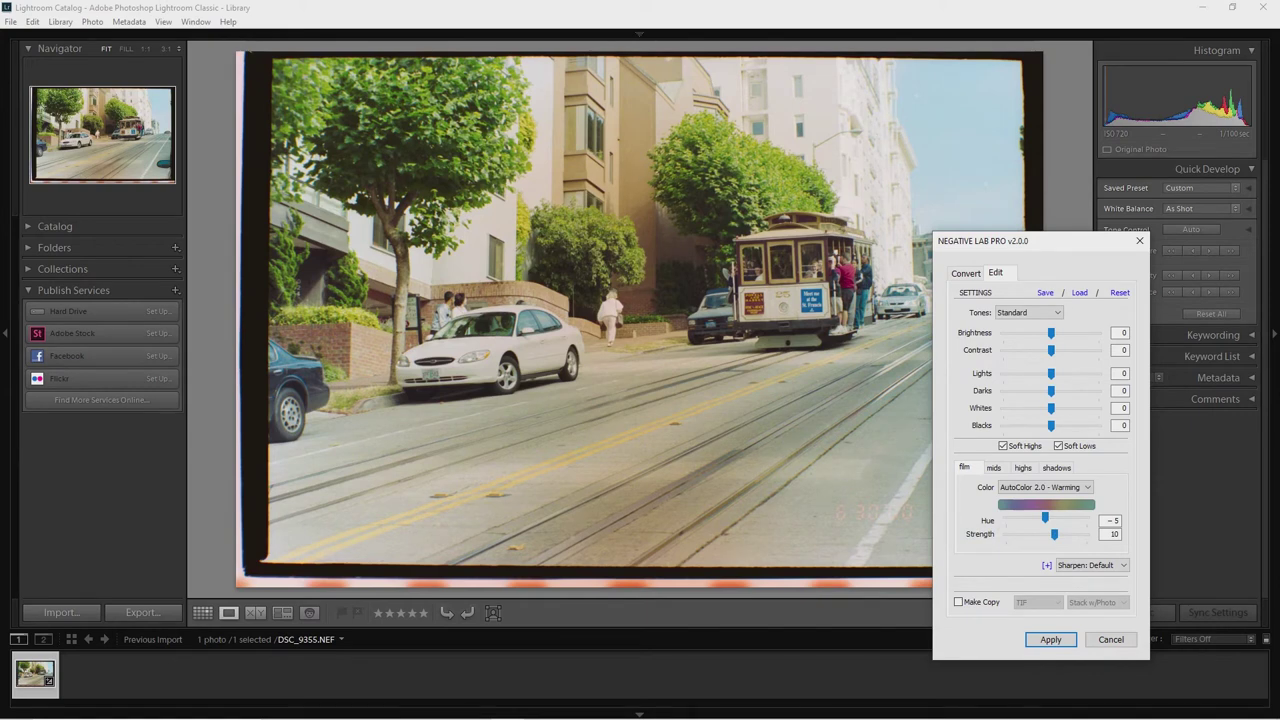
drag(1054, 534, 1054, 534)
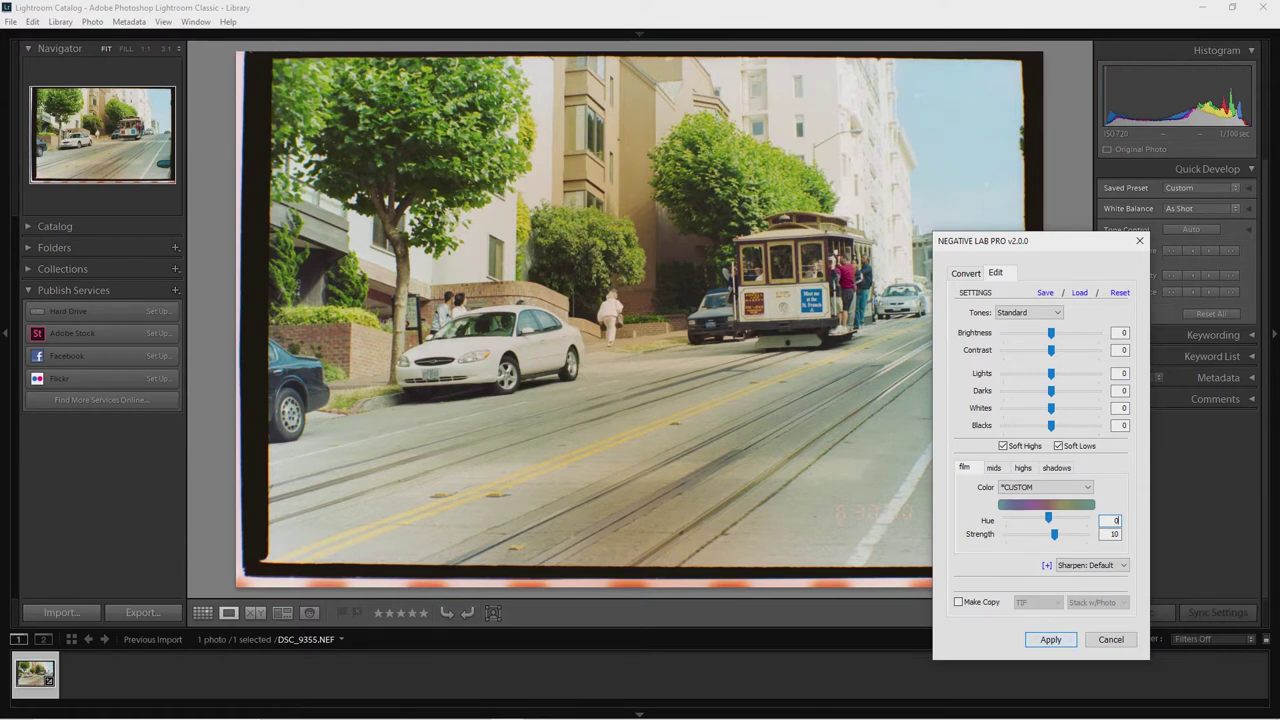
click(1050, 639)
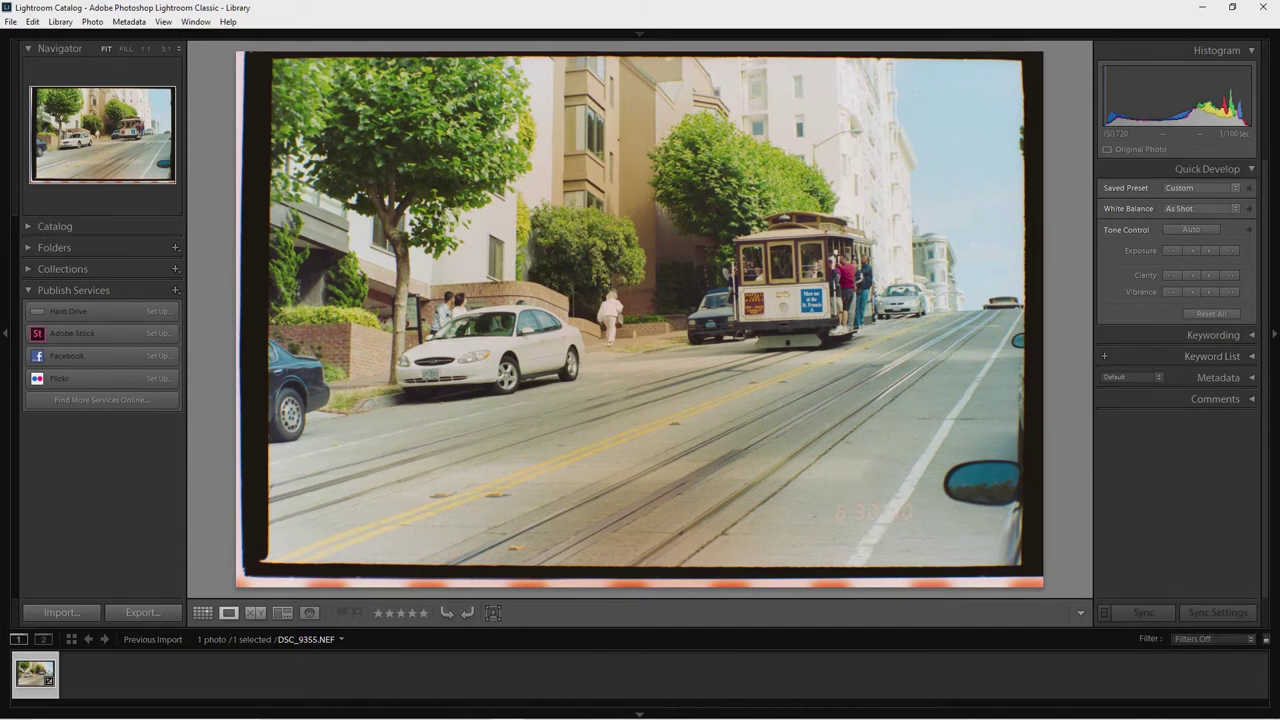
In the Develop module, add graduated filters over the sky, hide the mask overlay, and set the selected filter's exposure to 0.17.
key(F5)
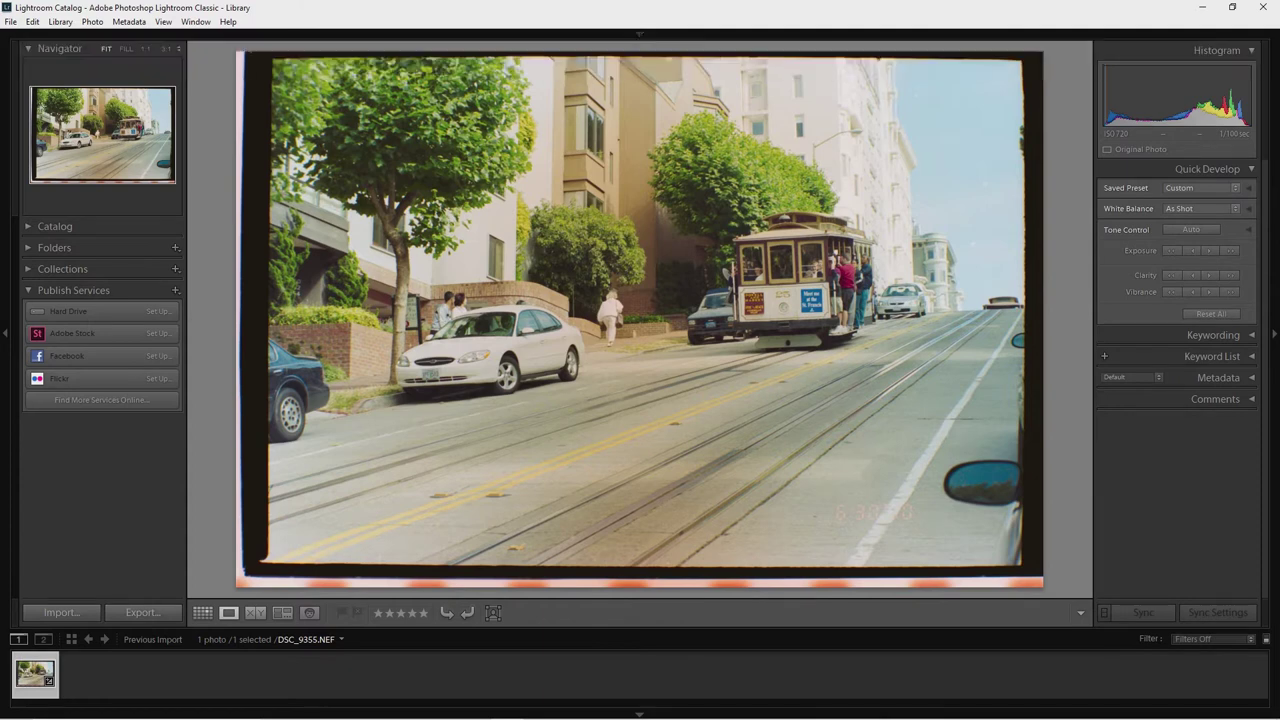
key(F5)
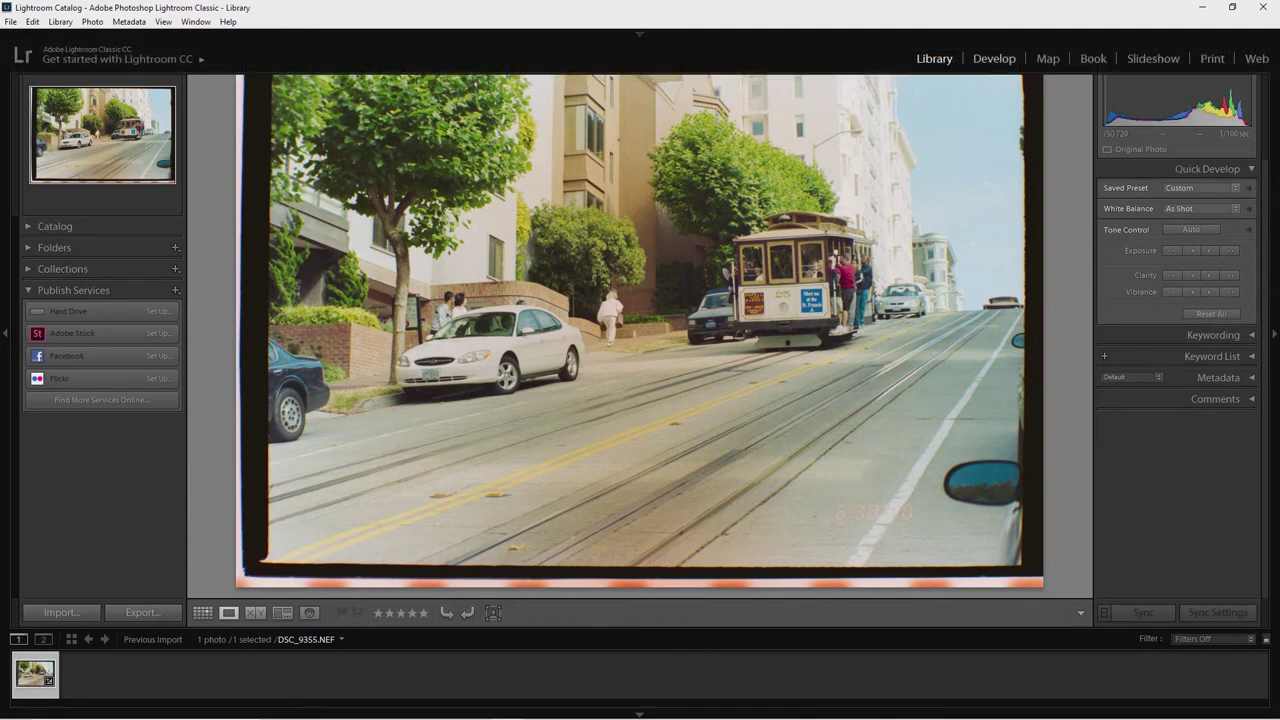
key(d)
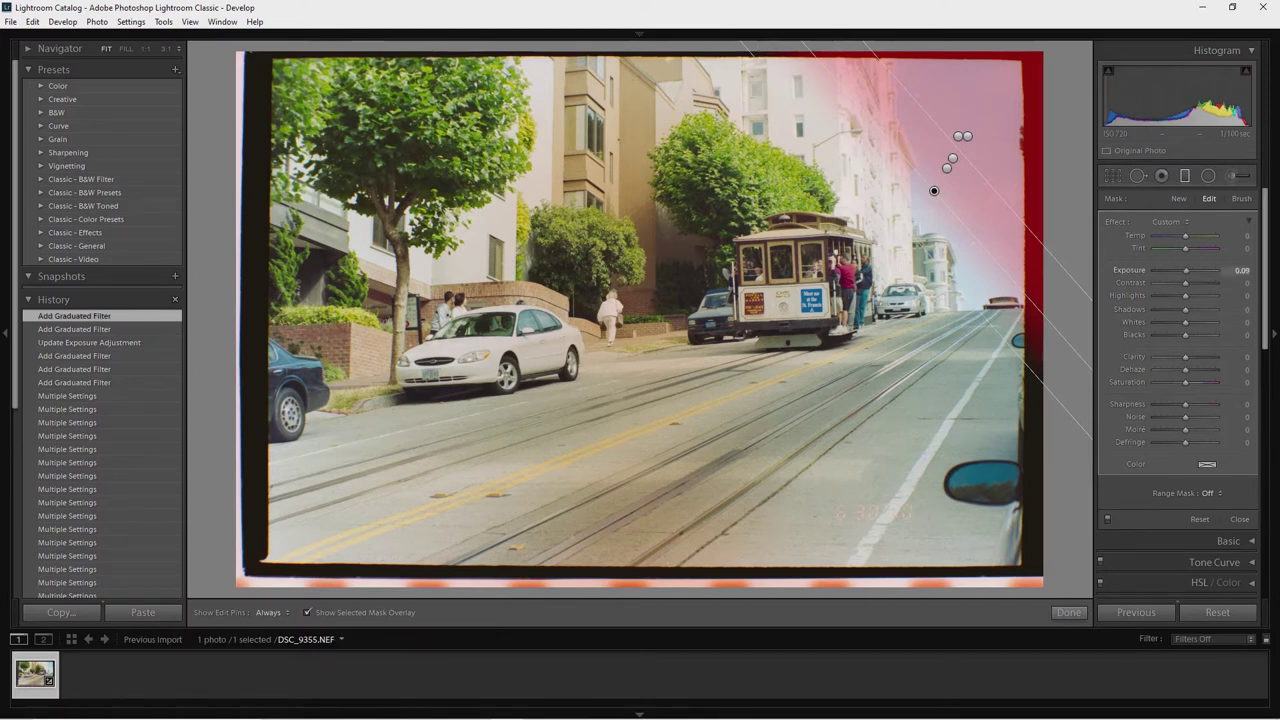
key(Return)
key(o)
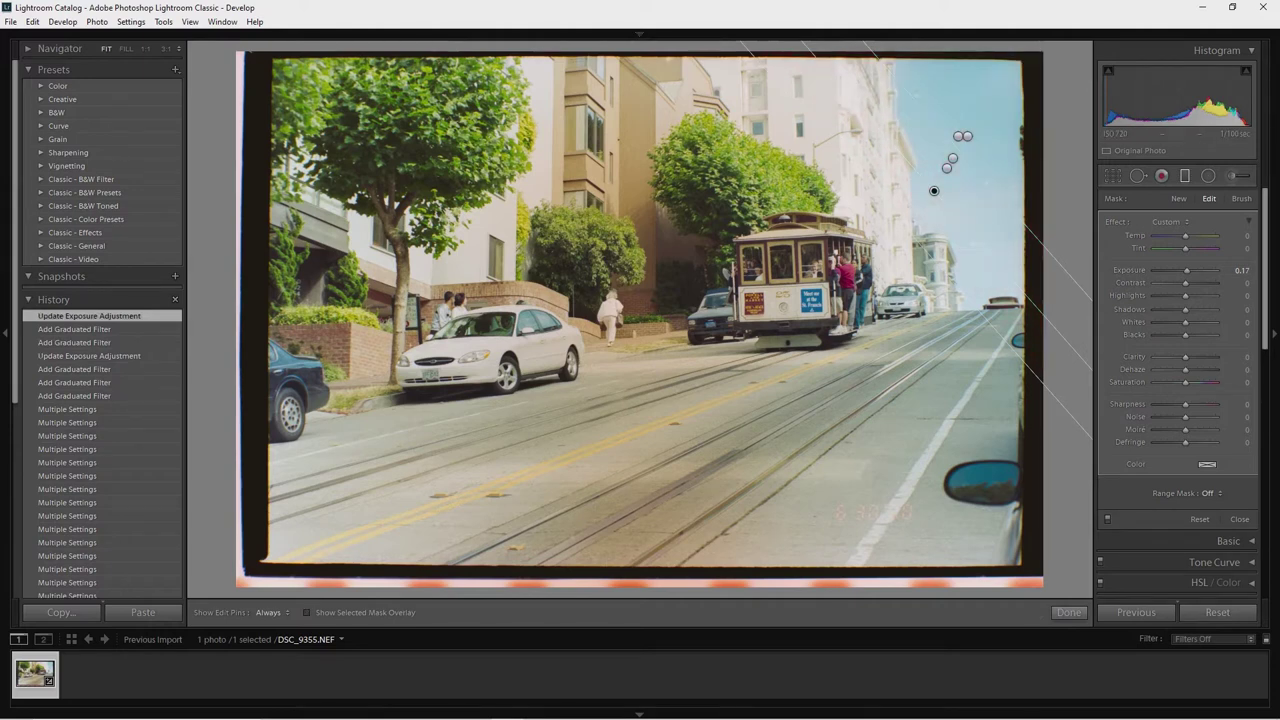
key(m)
Heal the white dust spots in the open sky with Spot Removal, using size 29 and then 47 for the largest spot.
key(z)
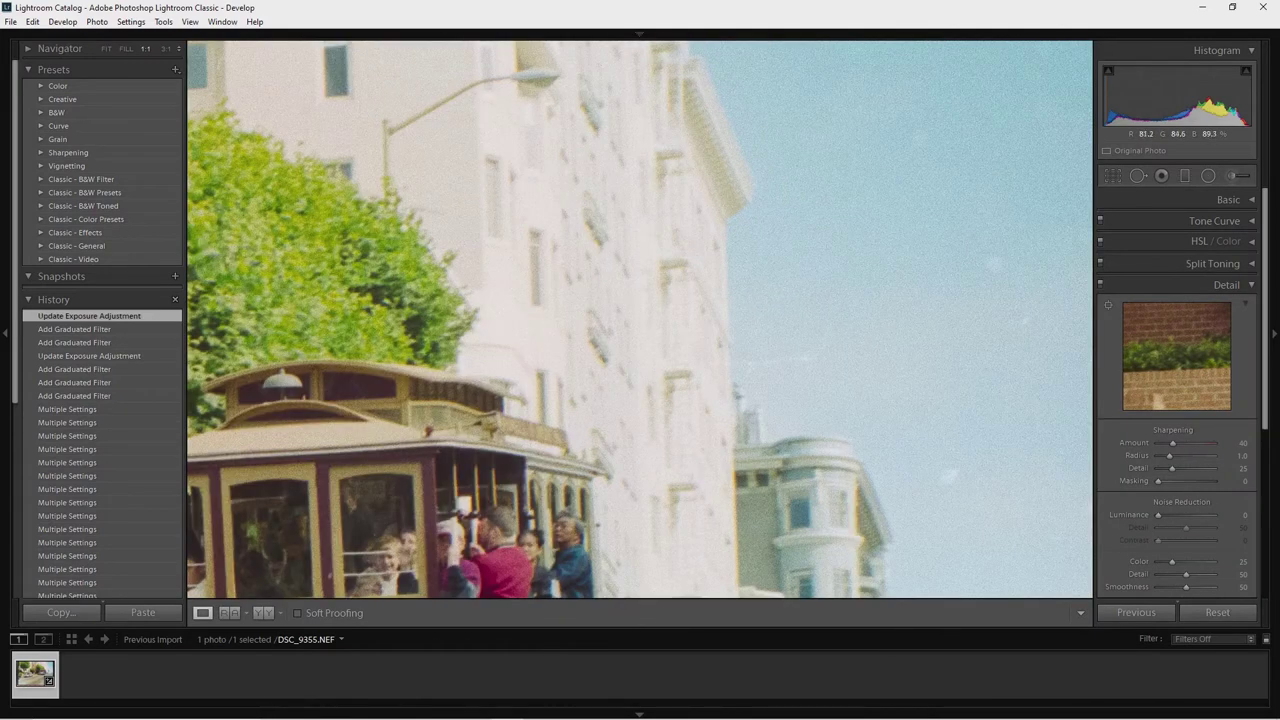
drag(951, 476, 876, 223)
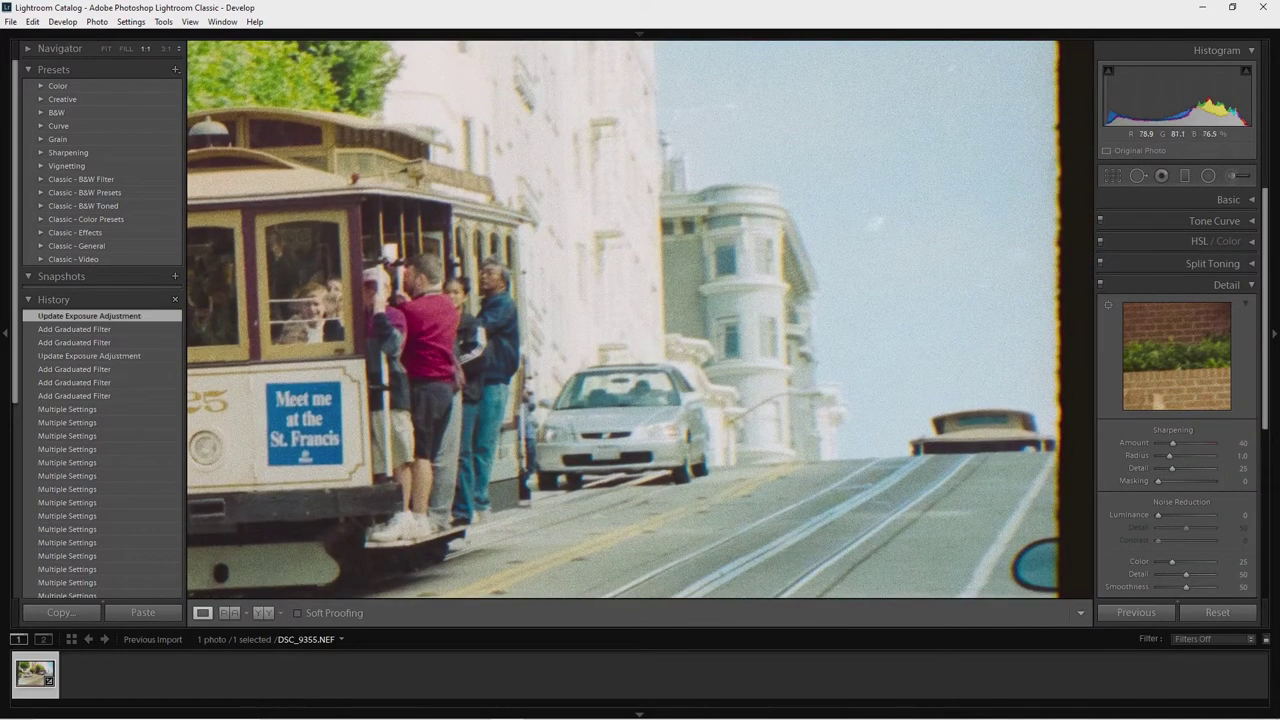
scroll(625, 320, up, 2)
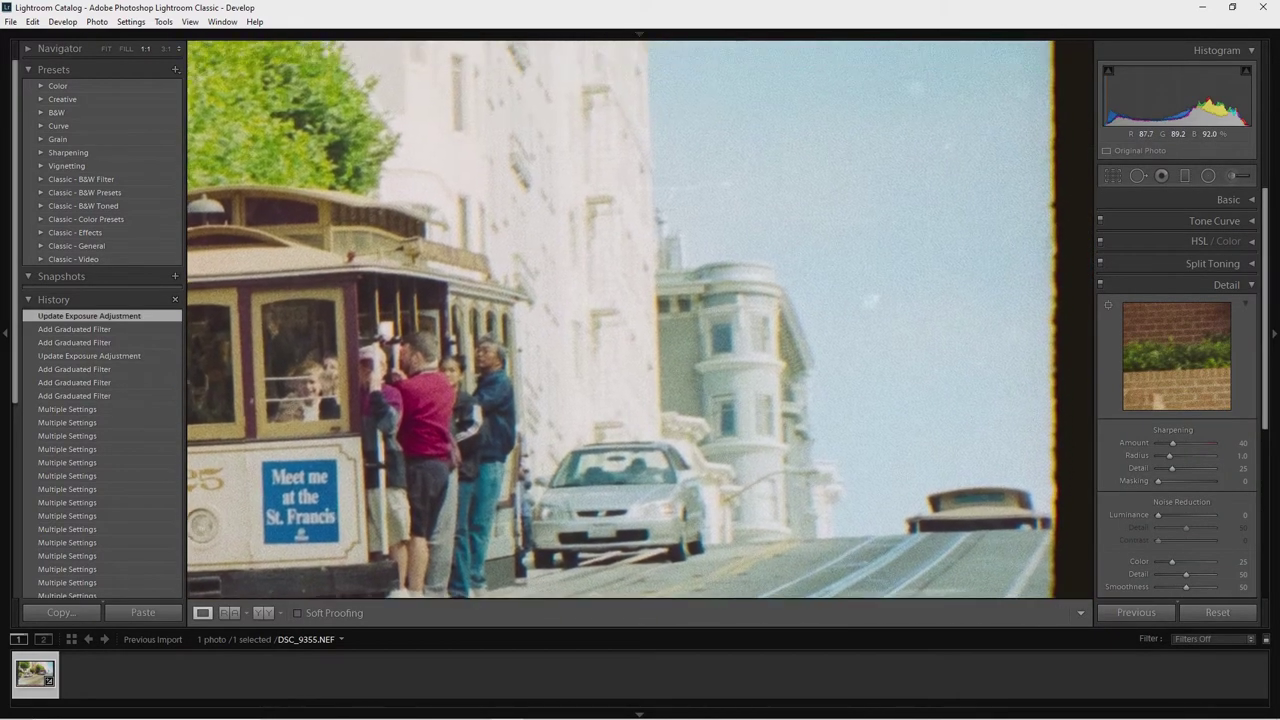
drag(871, 321, 695, 435)
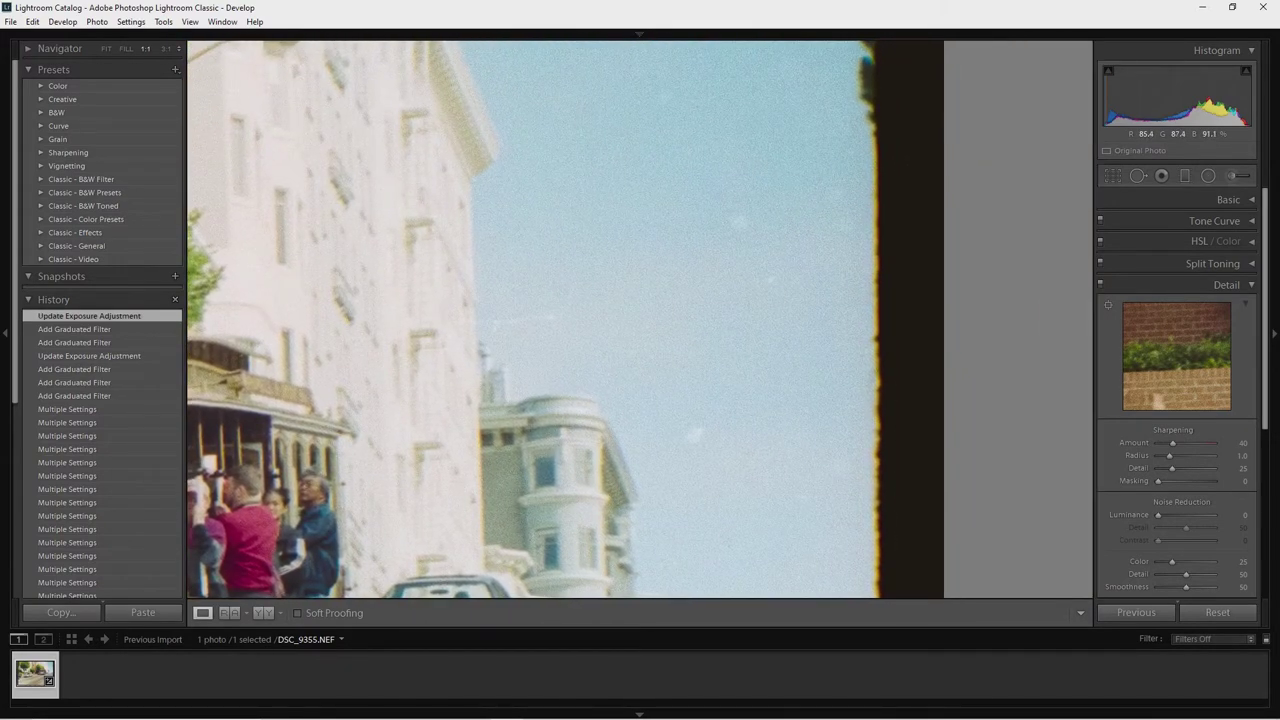
key(q)
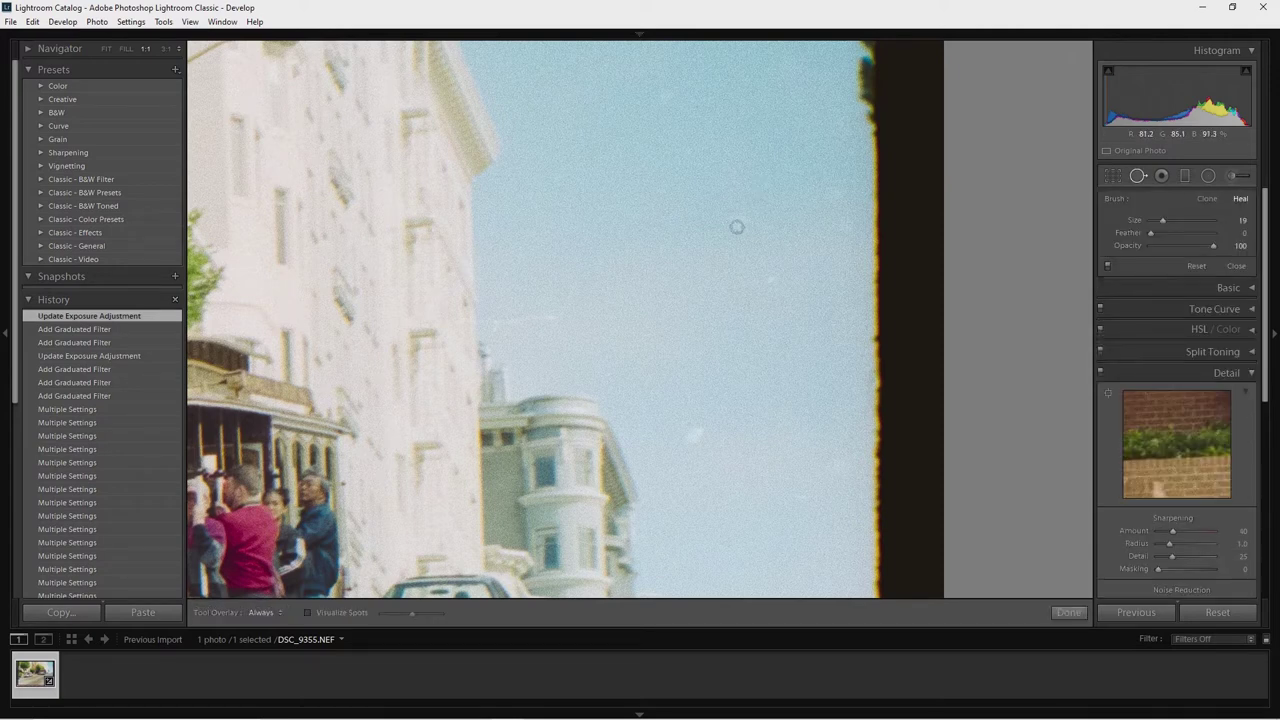
scroll(736, 227, up, 4)
click(738, 221)
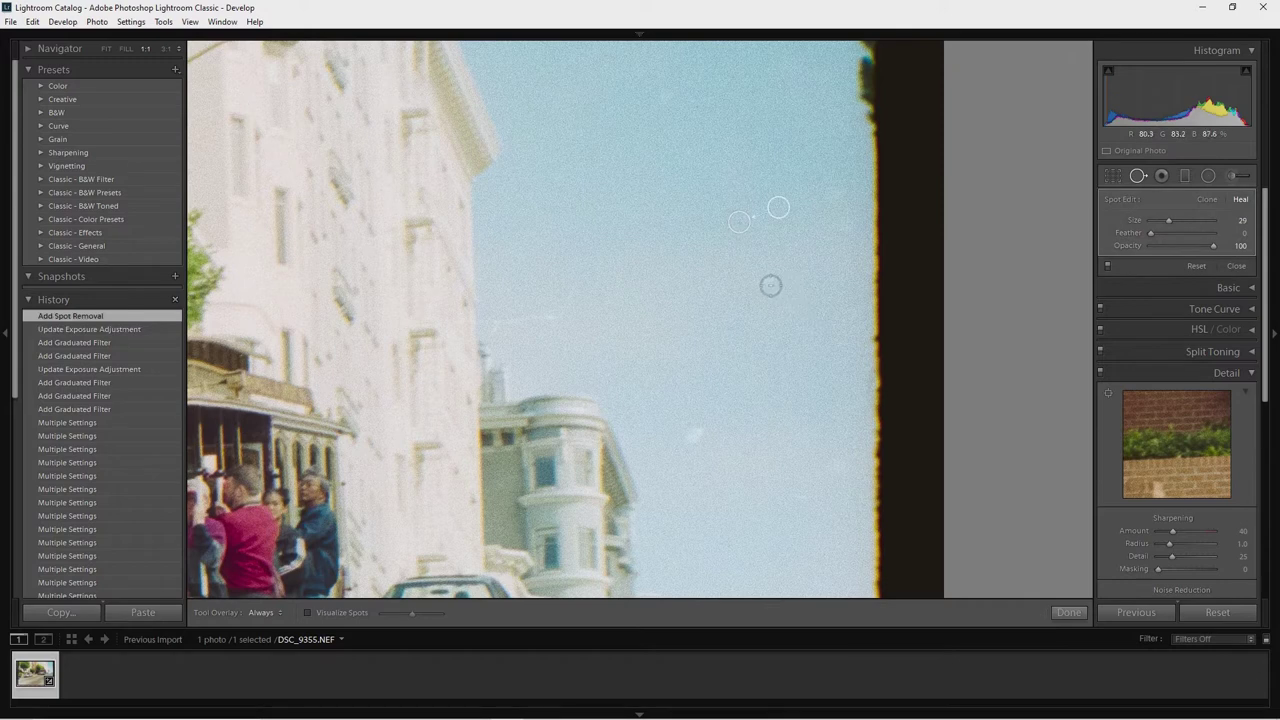
click(767, 289)
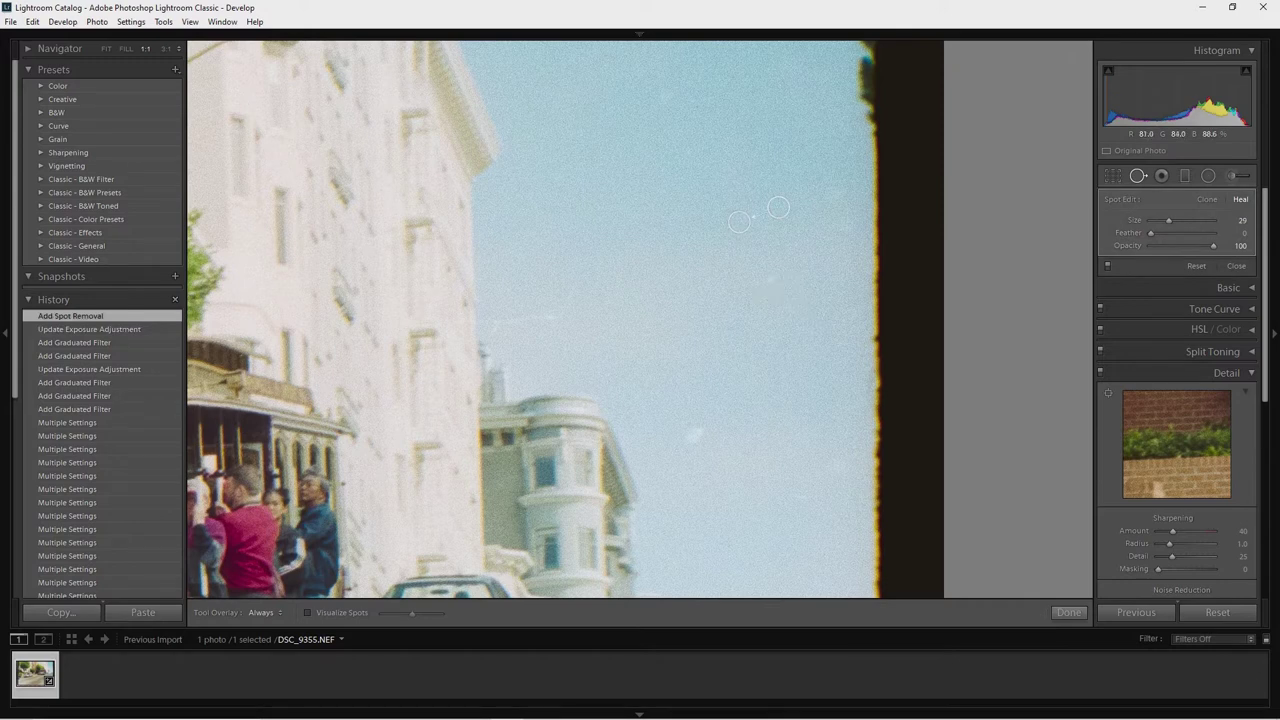
click(694, 437)
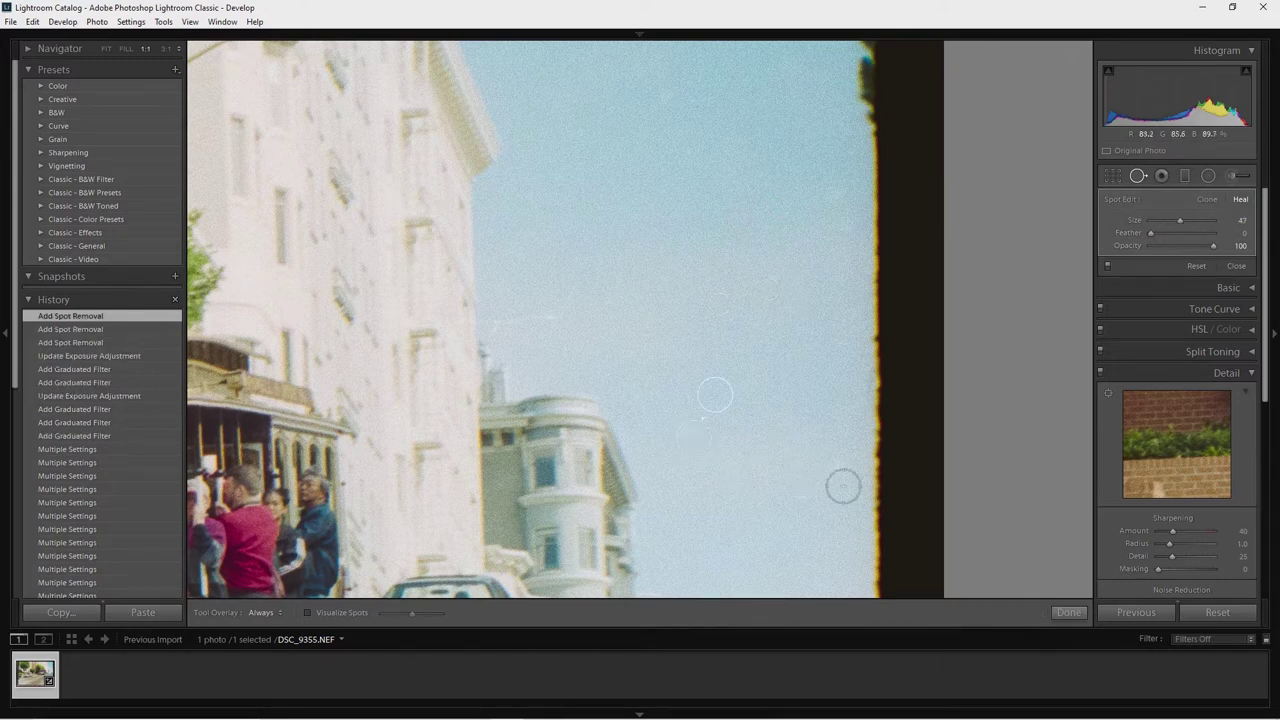
Heal the light scratch in the sky above the round corner building at size 43 and finish spot removal.
click(552, 320)
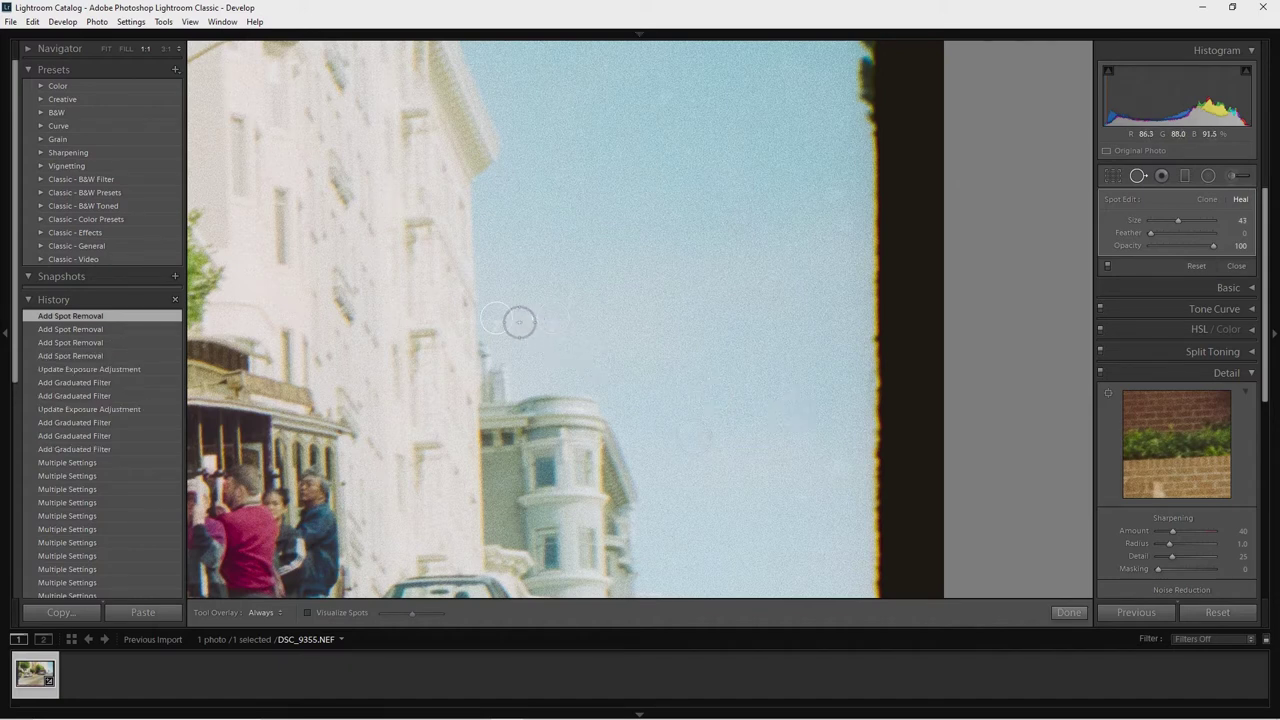
click(519, 321)
click(1069, 612)
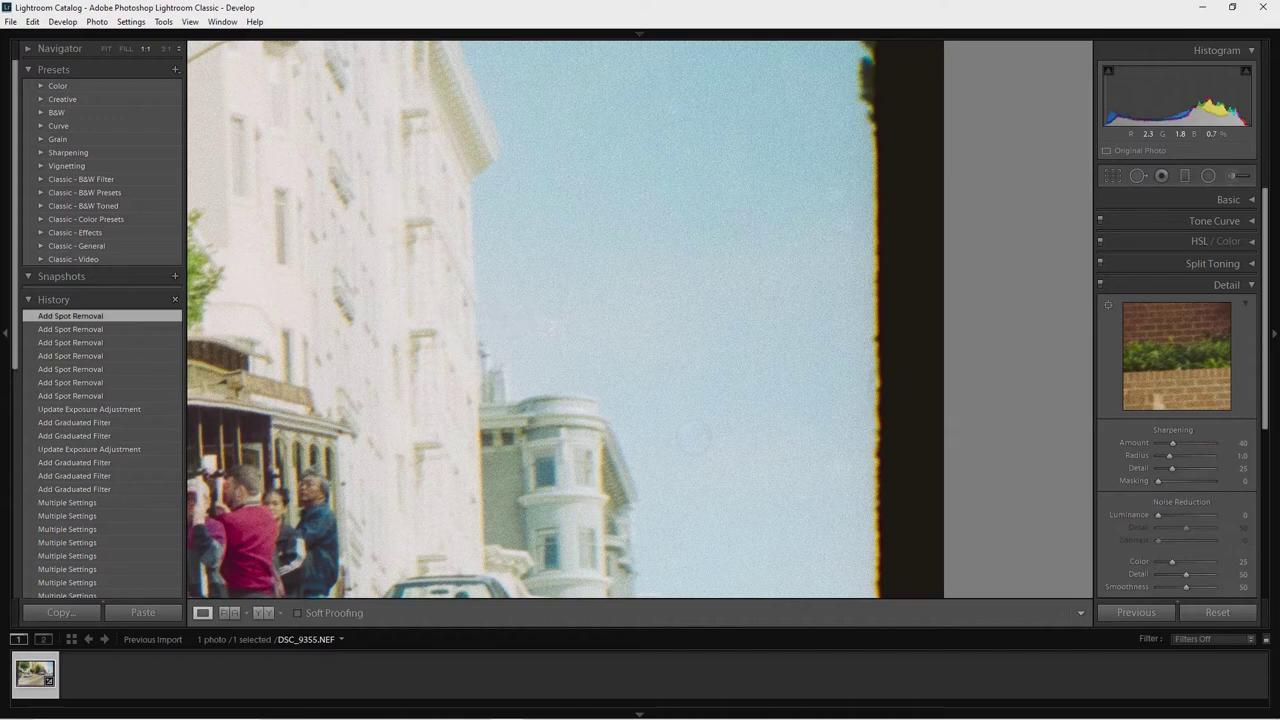
Heal the remaining blemish low in the sky, above the vehicle at the crest of the hill.
drag(905, 505, 865, 380)
key(q)
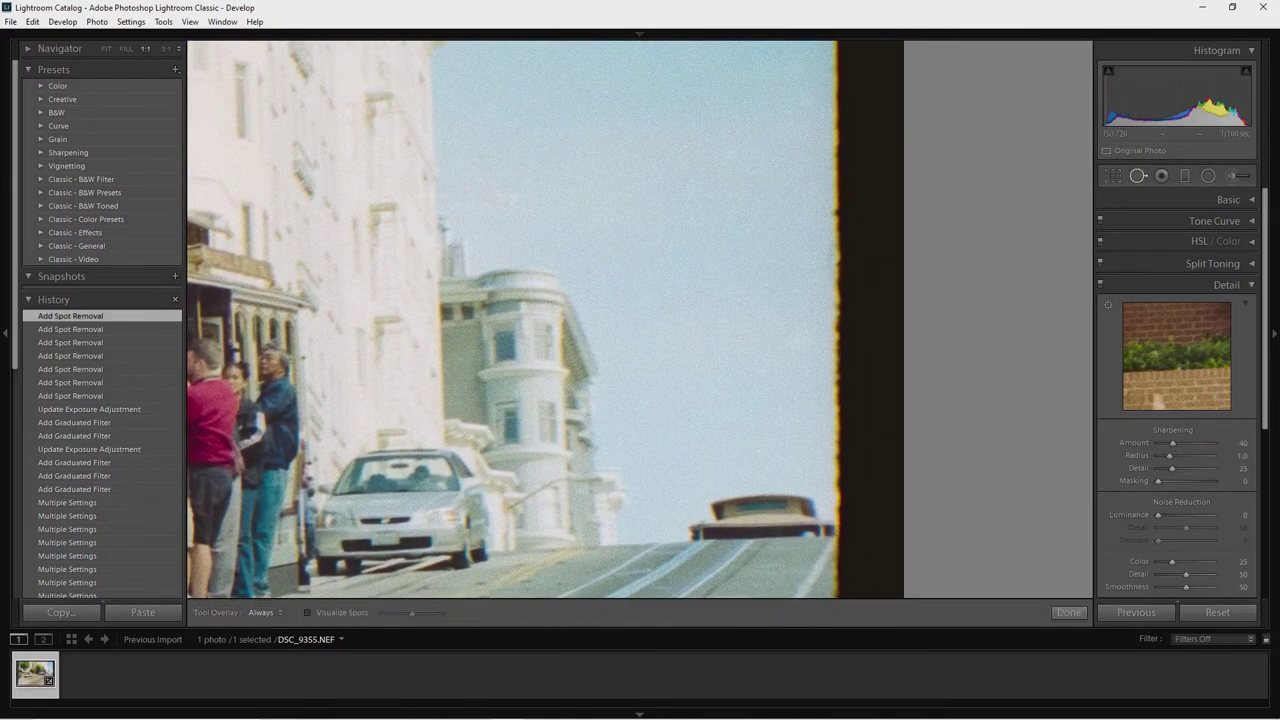
scroll(787, 458, up, 2)
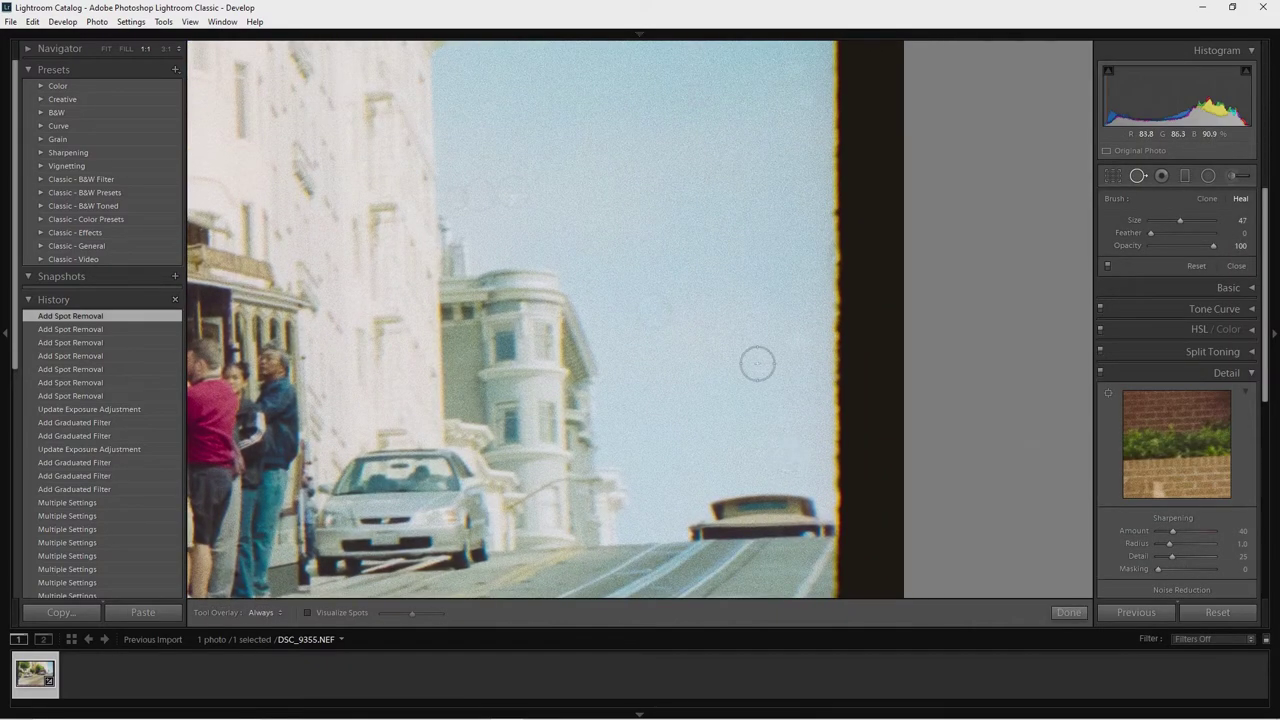
click(759, 374)
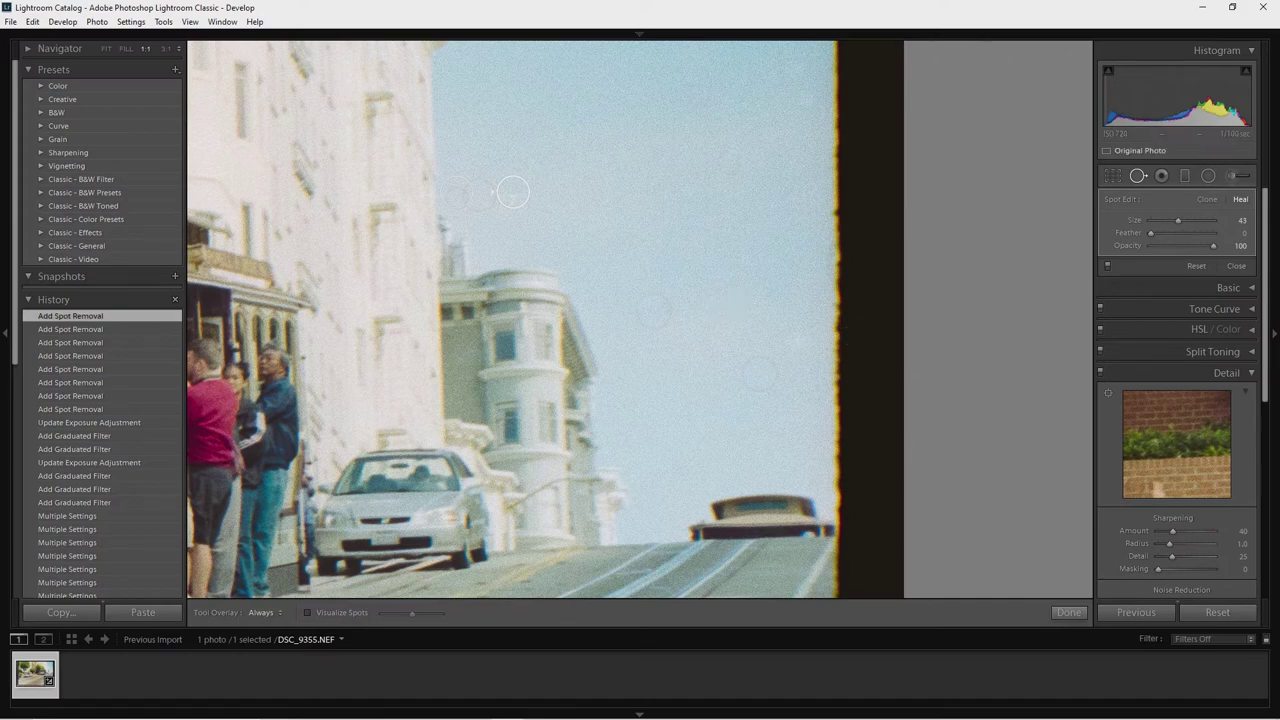
key(q)
scroll(514, 319, up, 4)
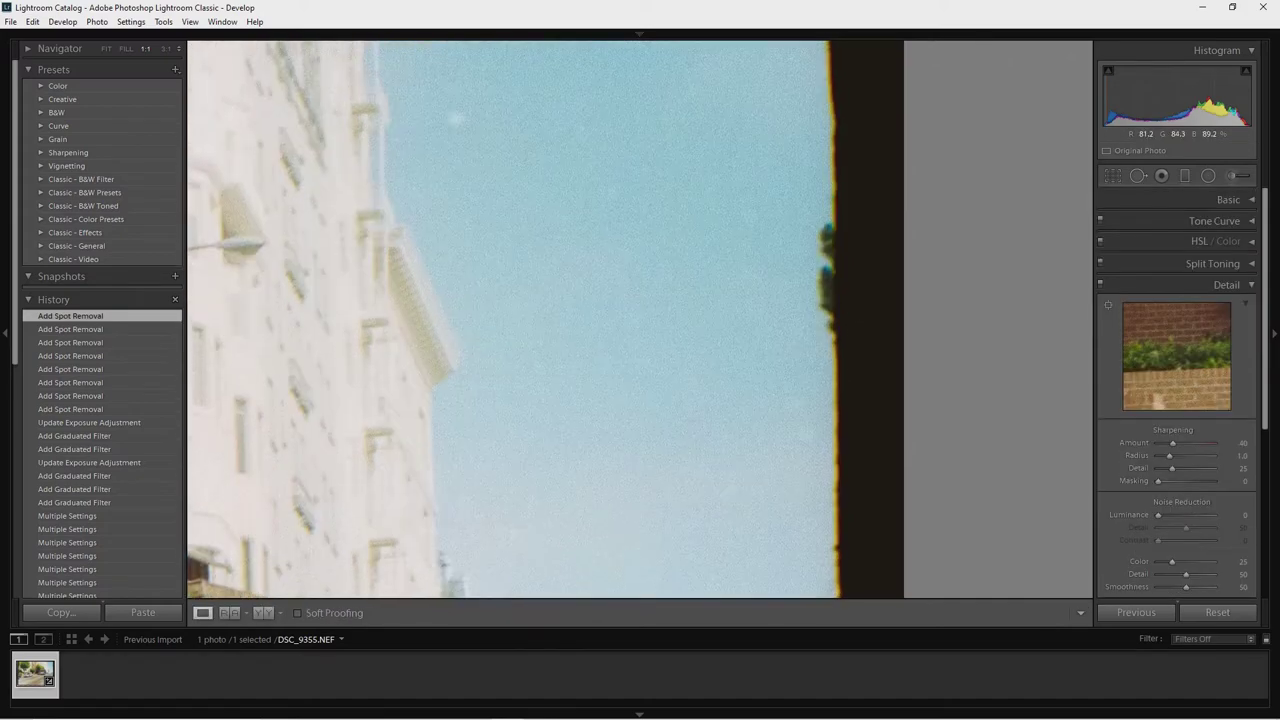
Heal the two remaining dust spots in the sky beside the tall white building with Spot Removal at size 57.
key(Page_Up)
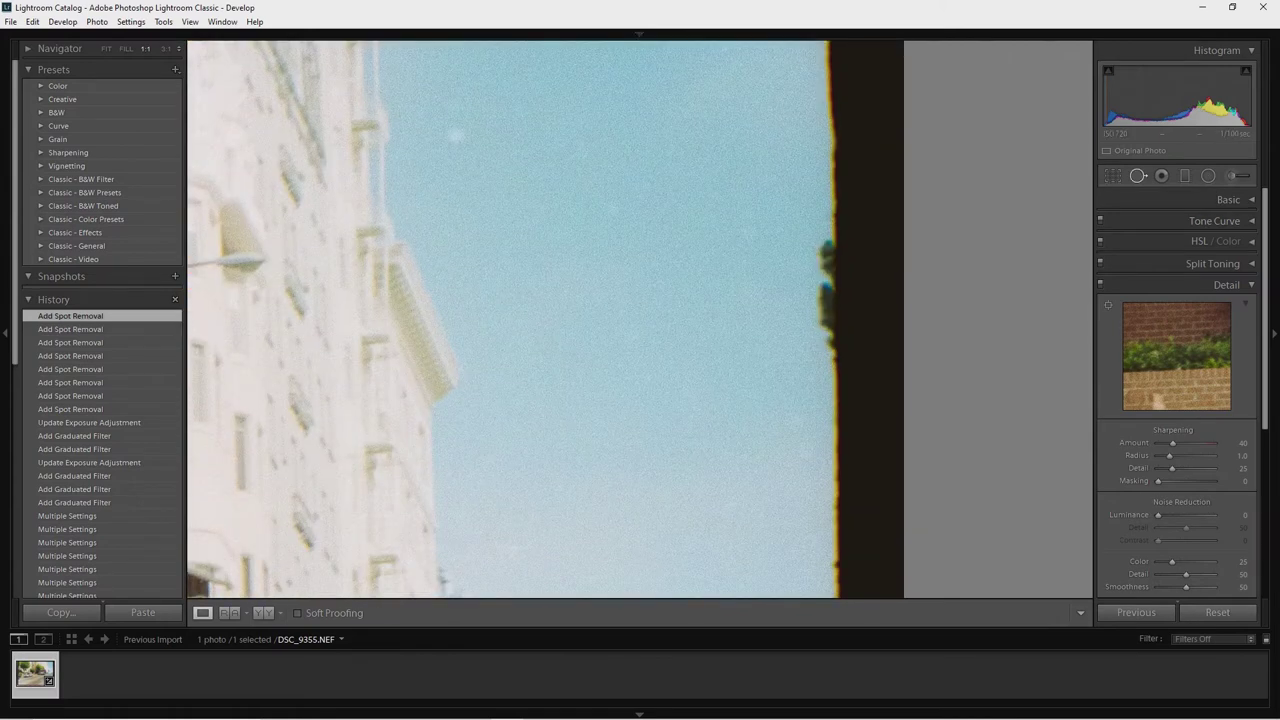
click(1138, 175)
scroll(446, 149, up, 5)
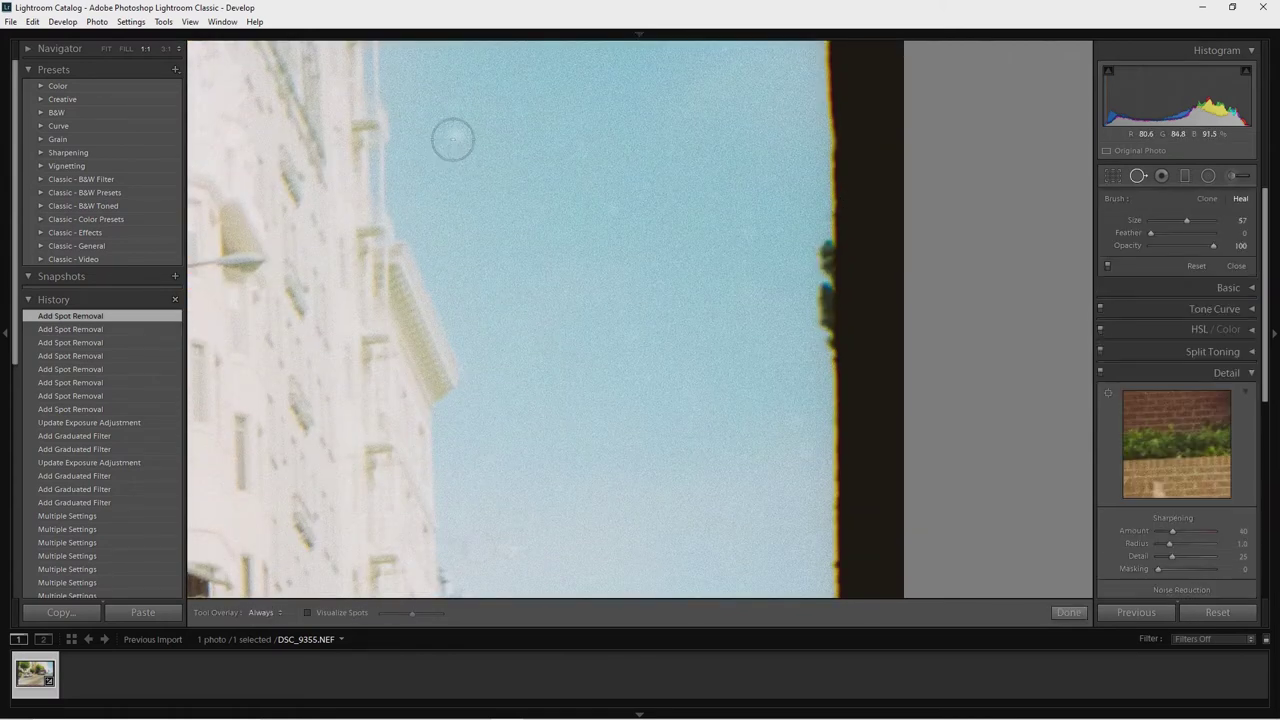
click(456, 135)
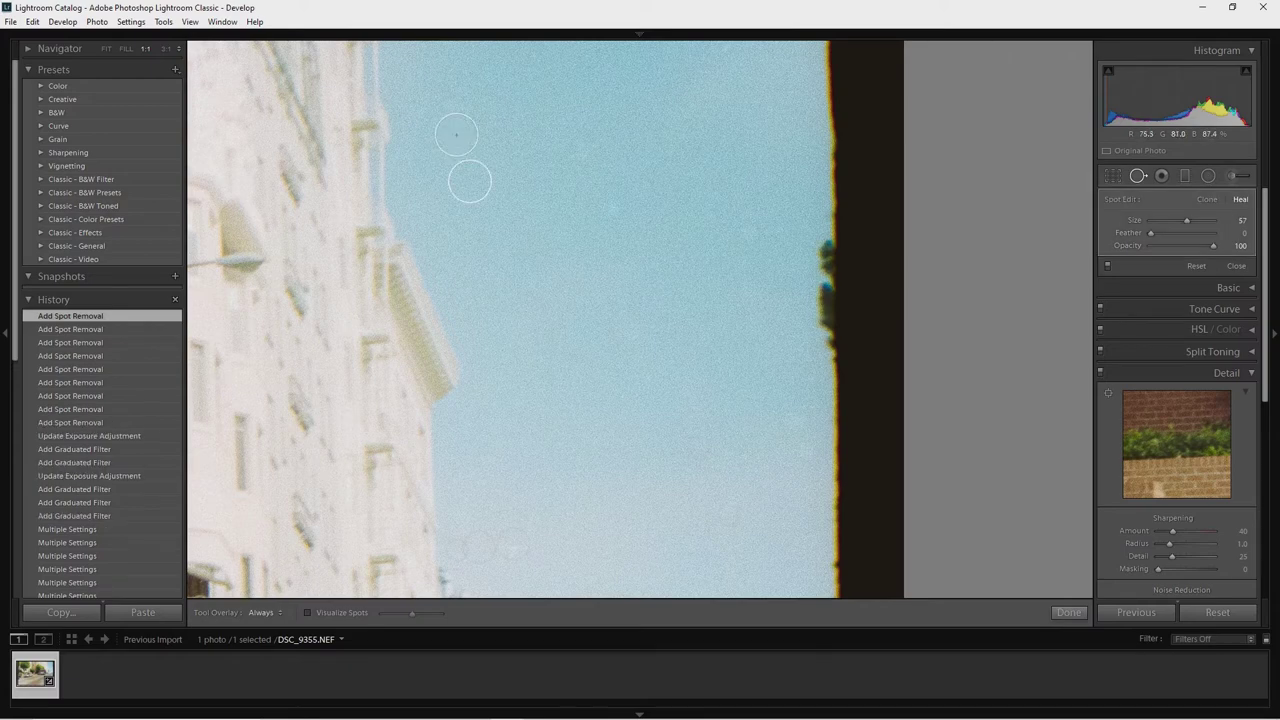
click(611, 209)
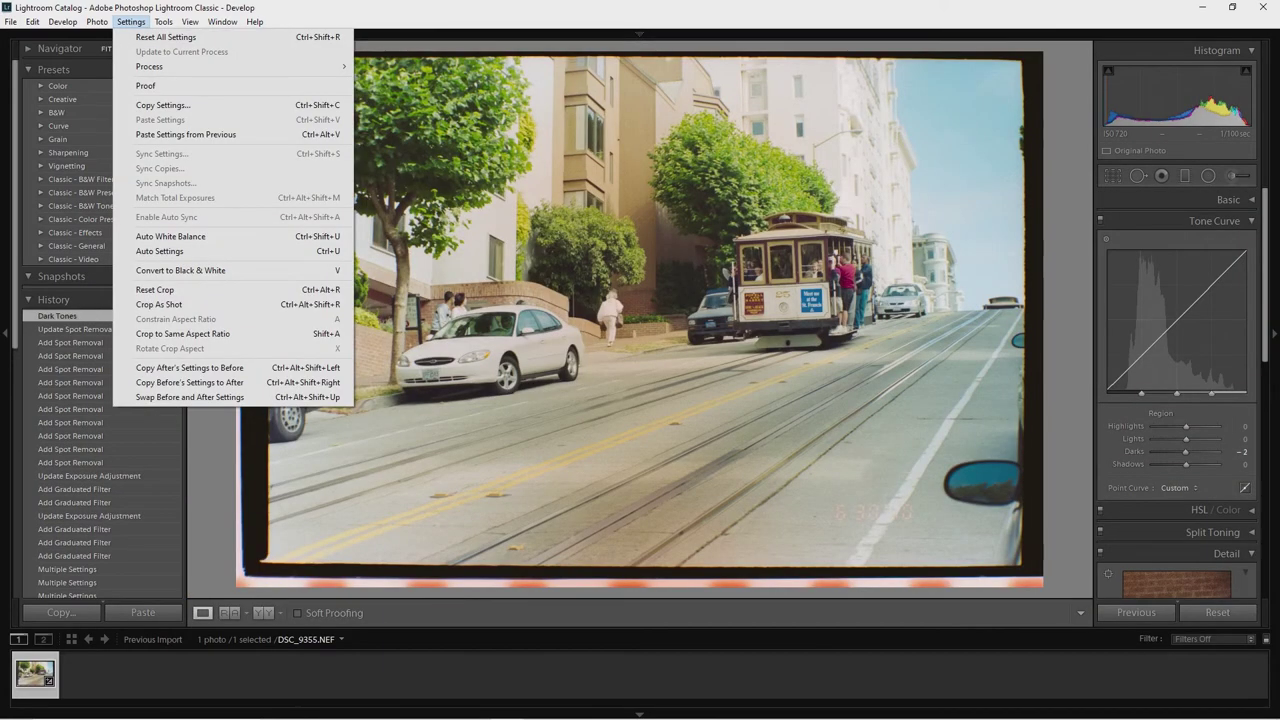
Open the converted photo for editing in Adobe Photoshop CC 2018.
mouse_move(96, 21)
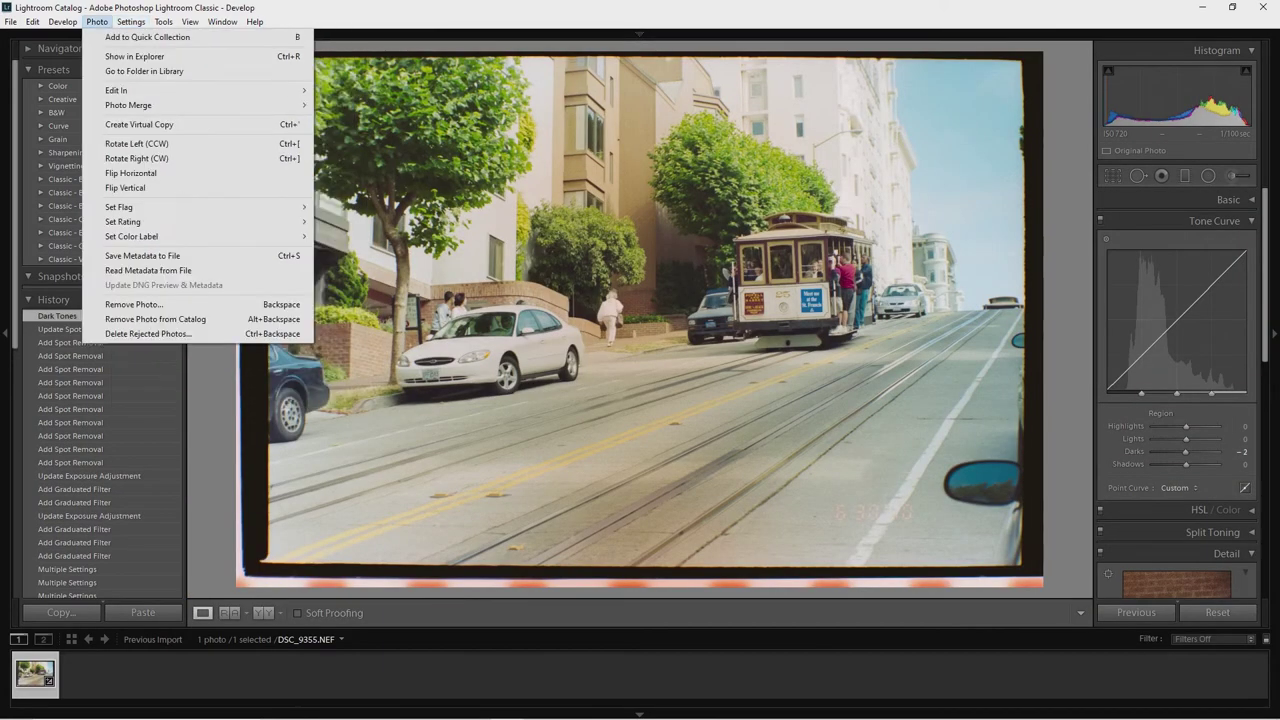
mouse_move(197, 90)
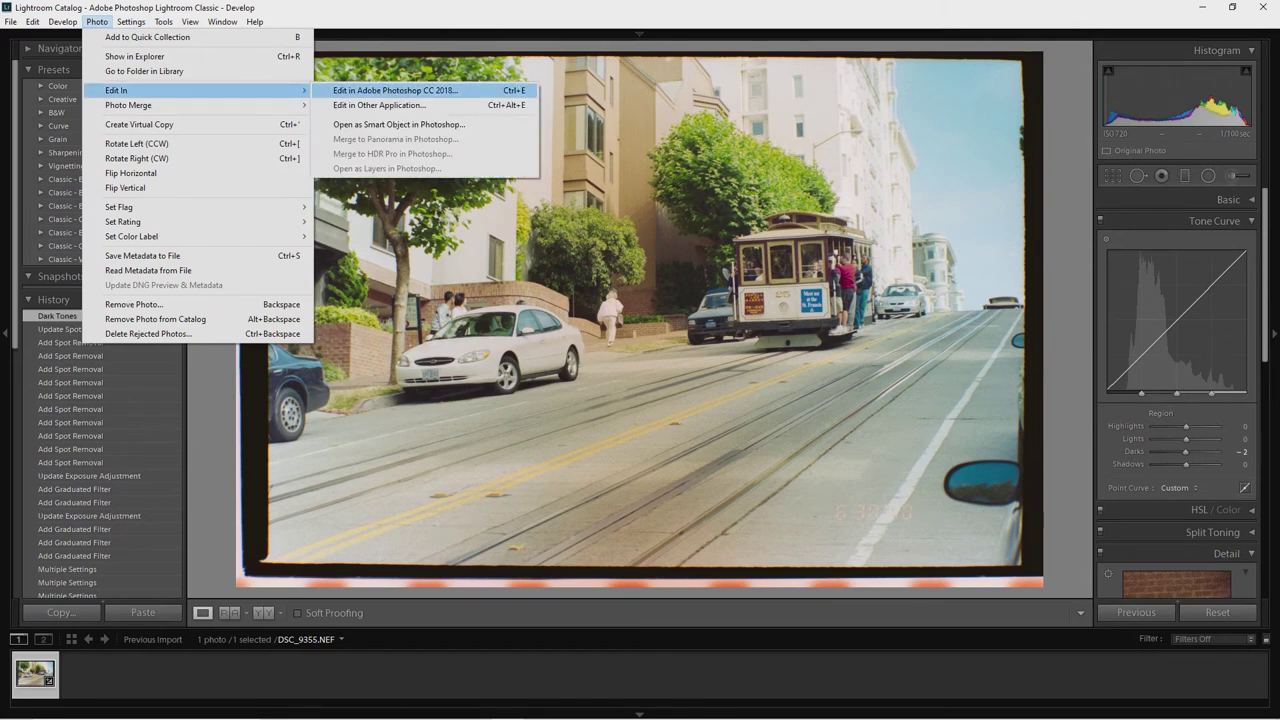
key(Return)
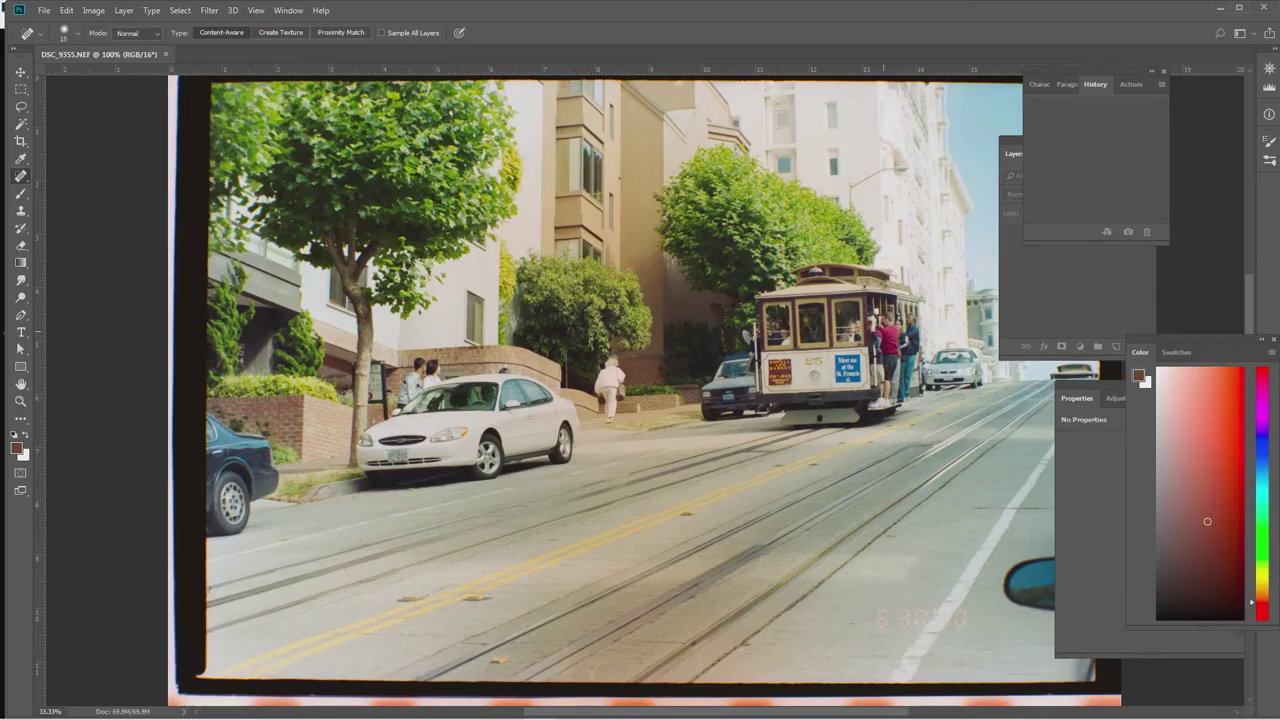
Remove the horizontal part of the thin line crossing the round corner building with the Spot Healing Brush at size 15.
drag(883, 331, 538, 376)
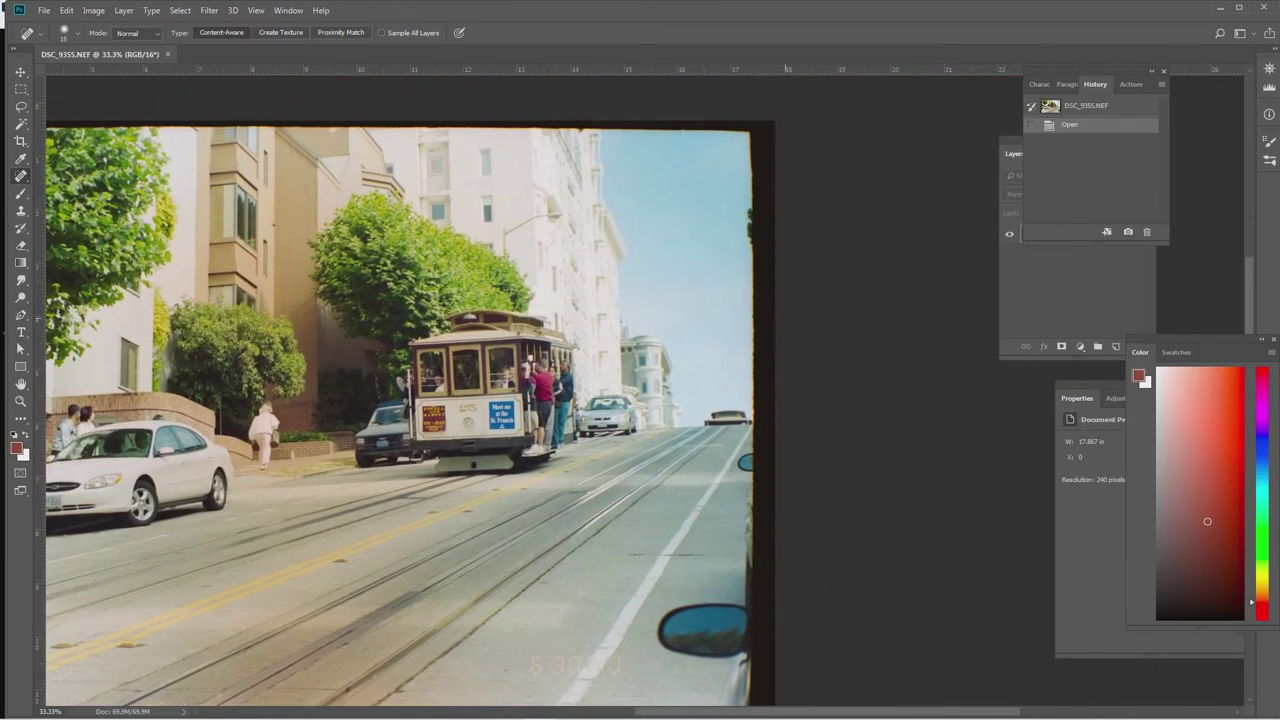
drag(664, 409, 732, 380)
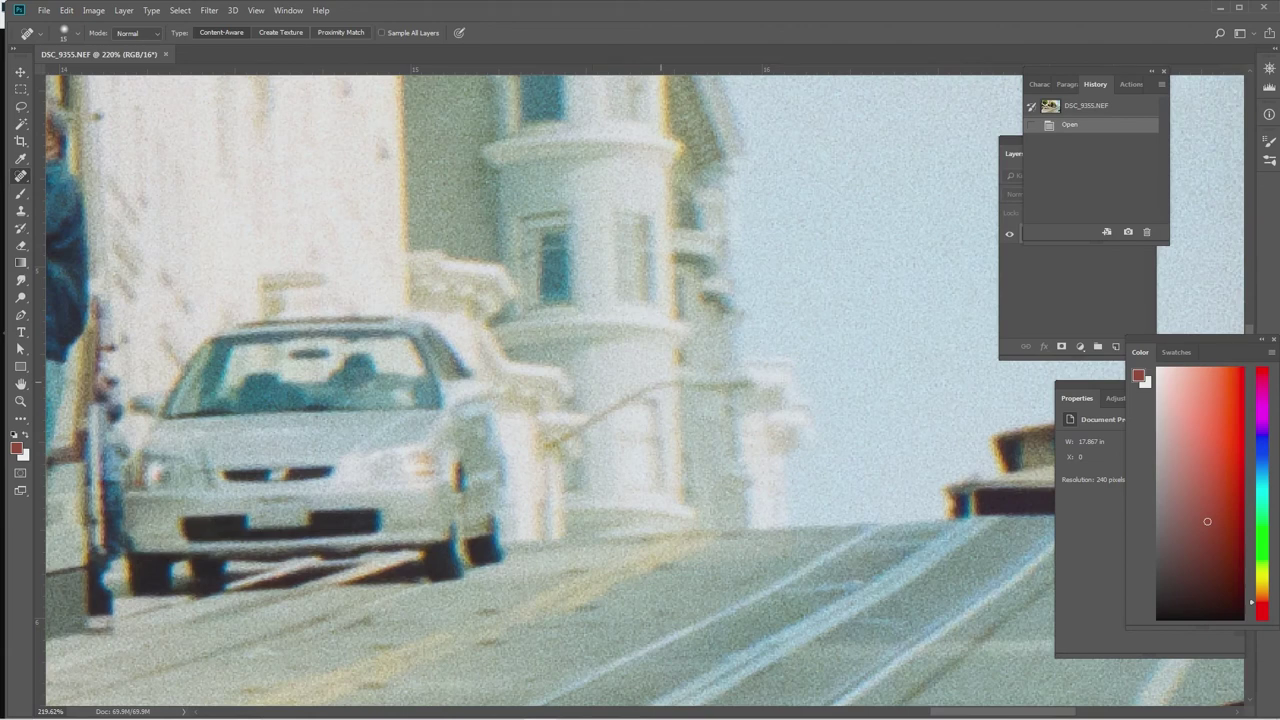
click(660, 385)
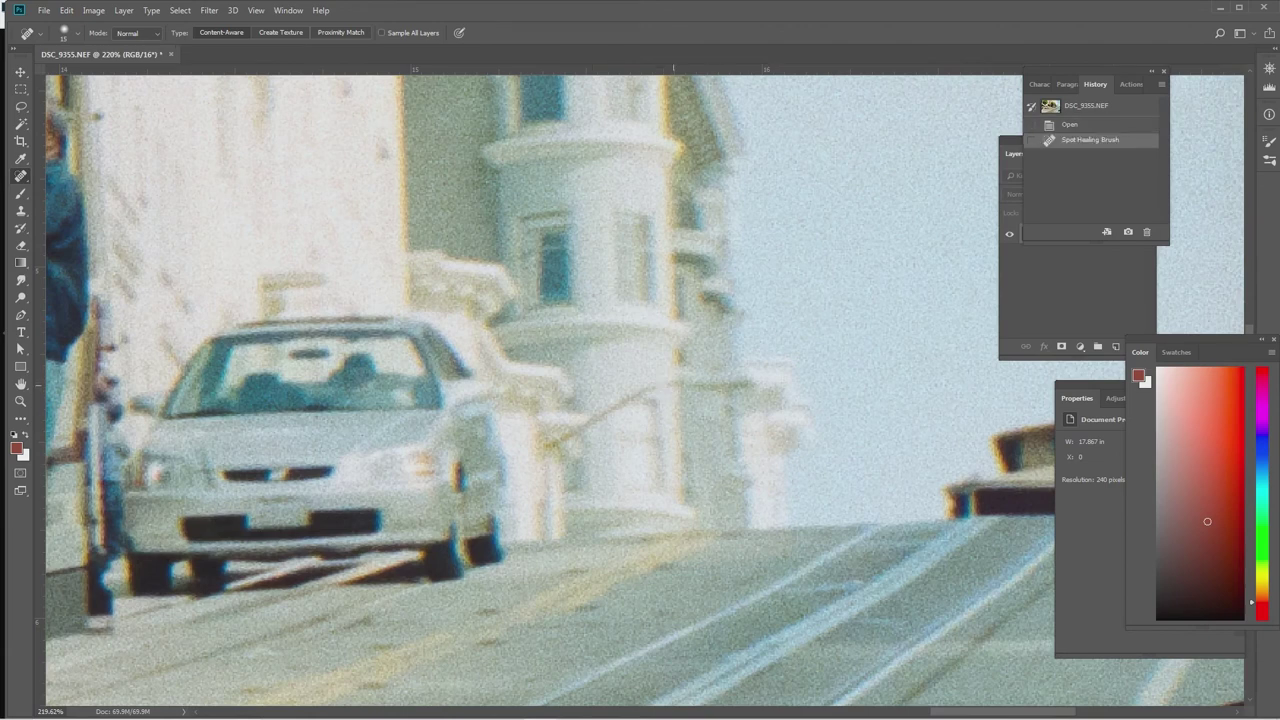
click(673, 384)
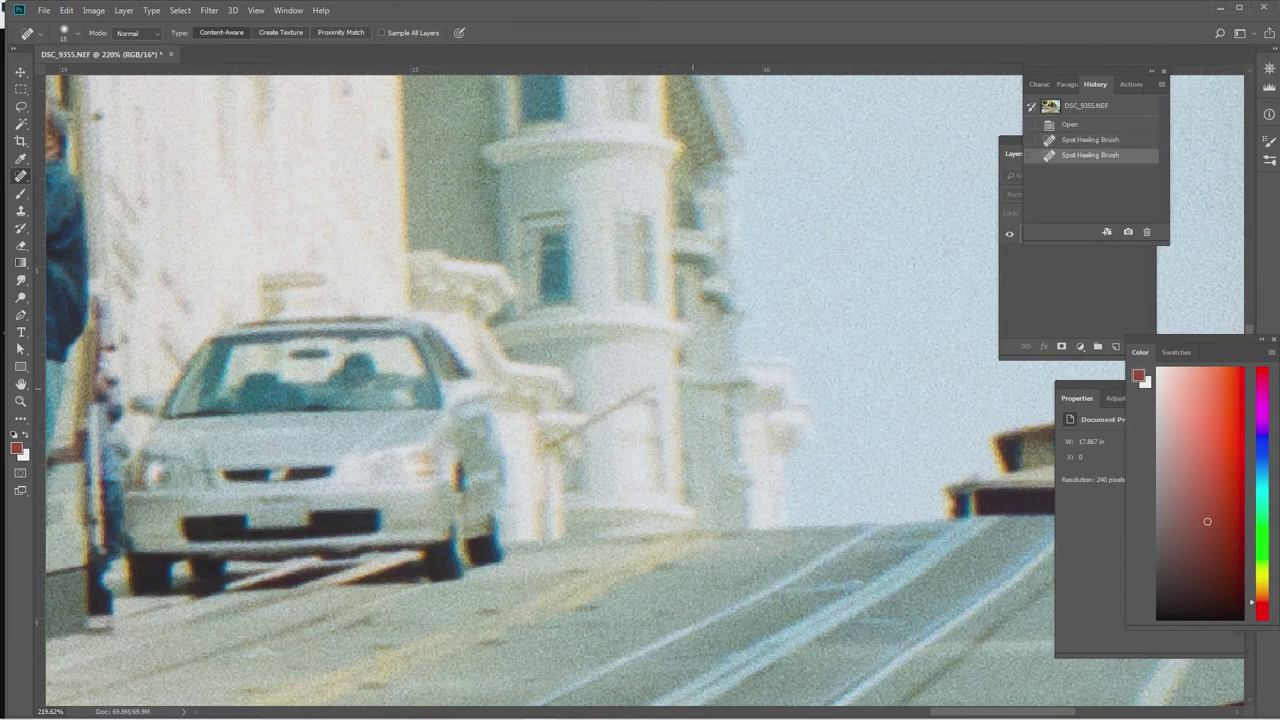
click(691, 384)
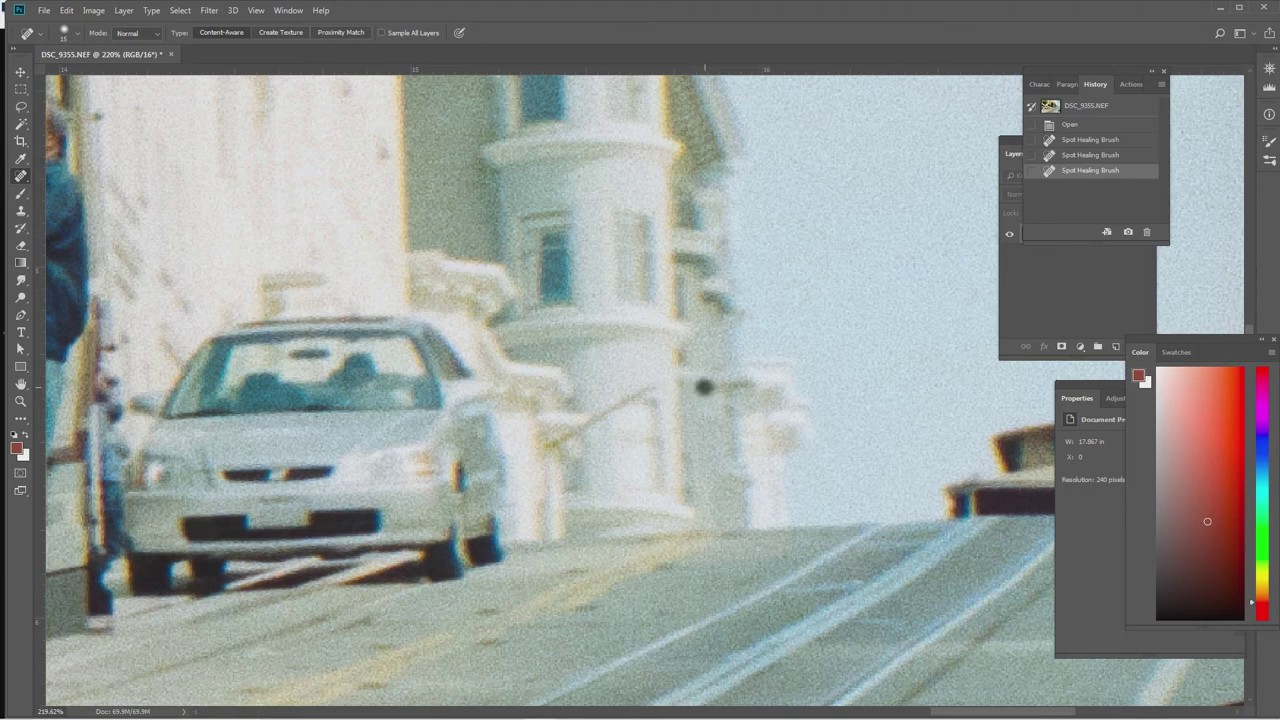
click(704, 387)
click(718, 388)
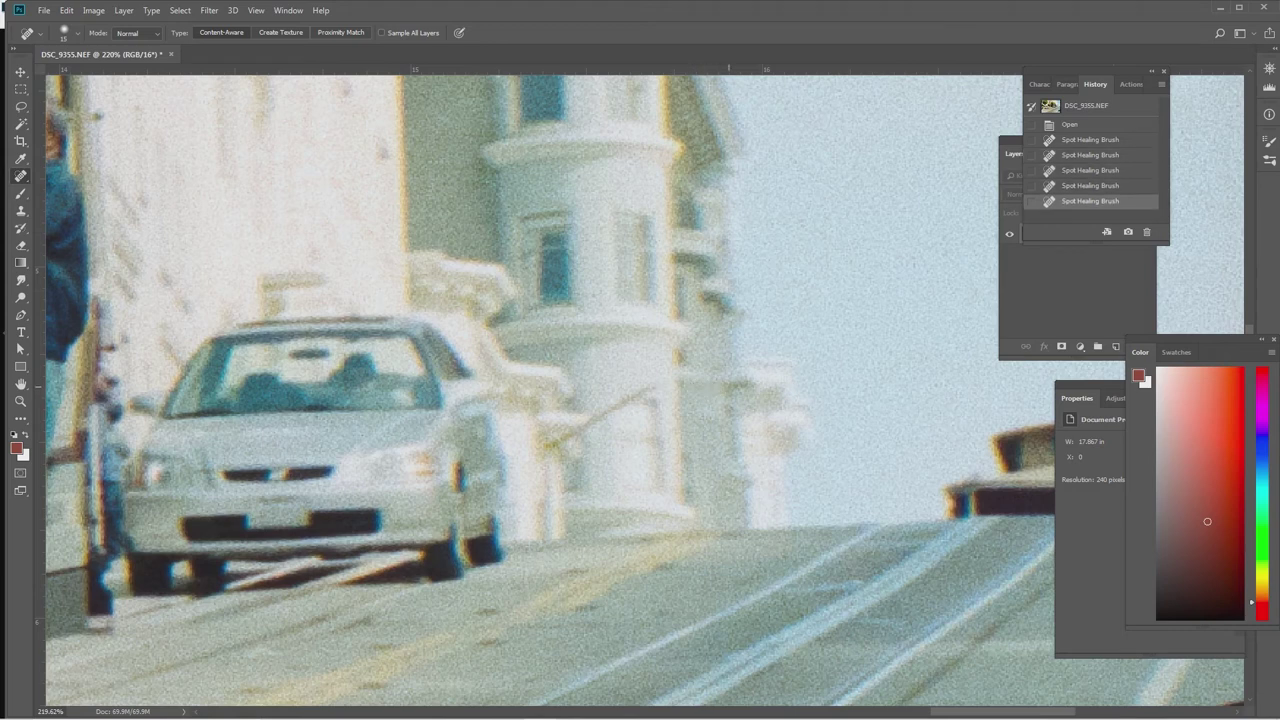
click(733, 390)
click(744, 387)
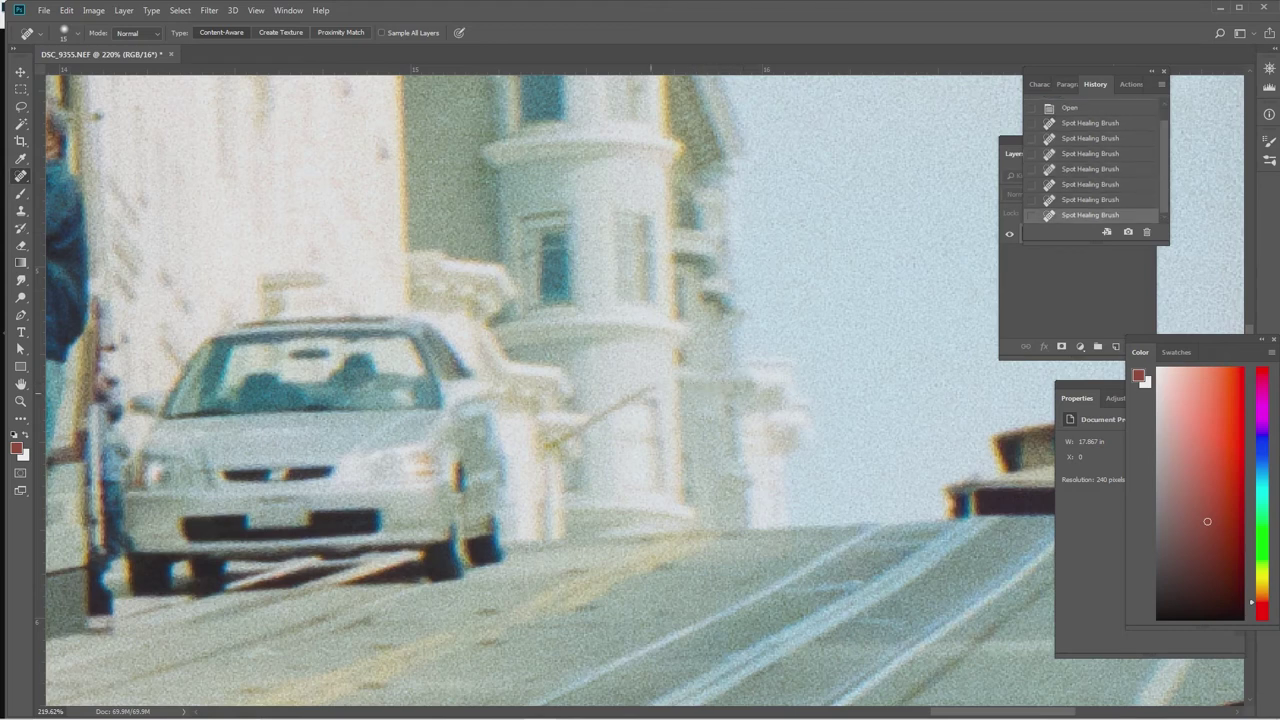
Heal the diagonal part of the line on the round corner building, enlarging the brush for its lower end.
click(650, 392)
click(637, 394)
click(618, 404)
key(bracketright)
click(613, 412)
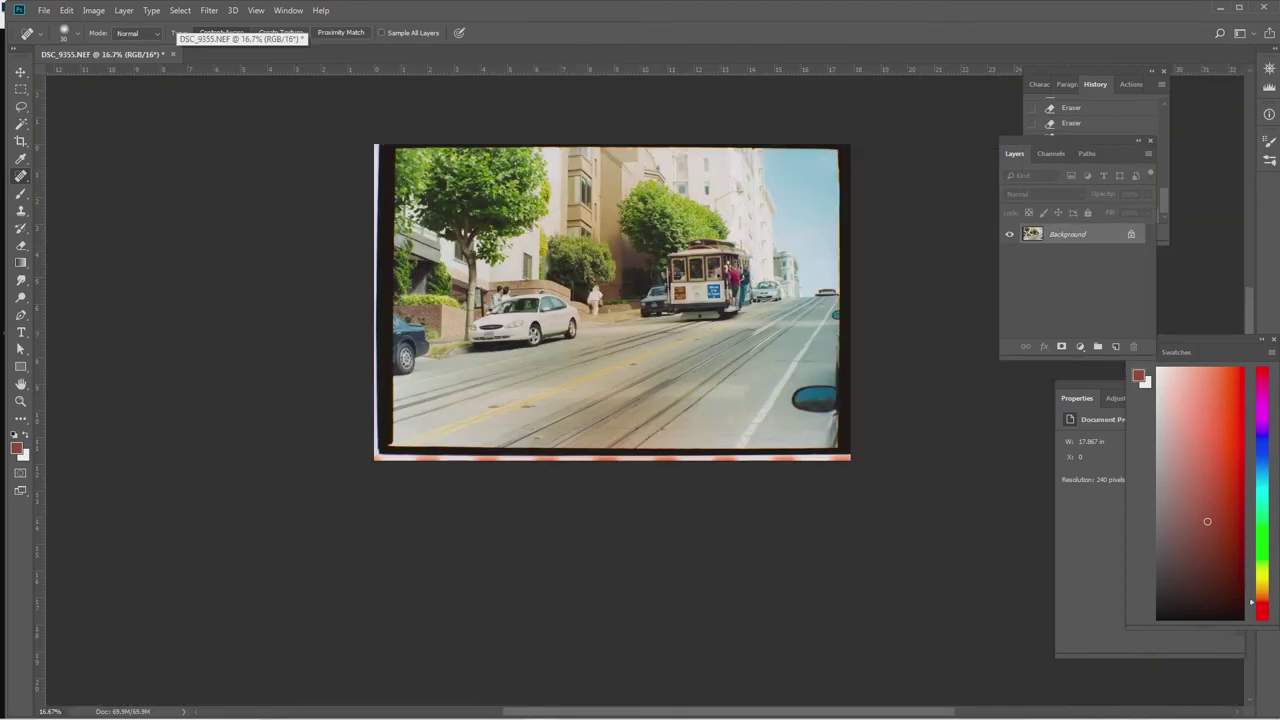
Close the retouched document with its changes saved and return to Lightroom Classic.
click(173, 54)
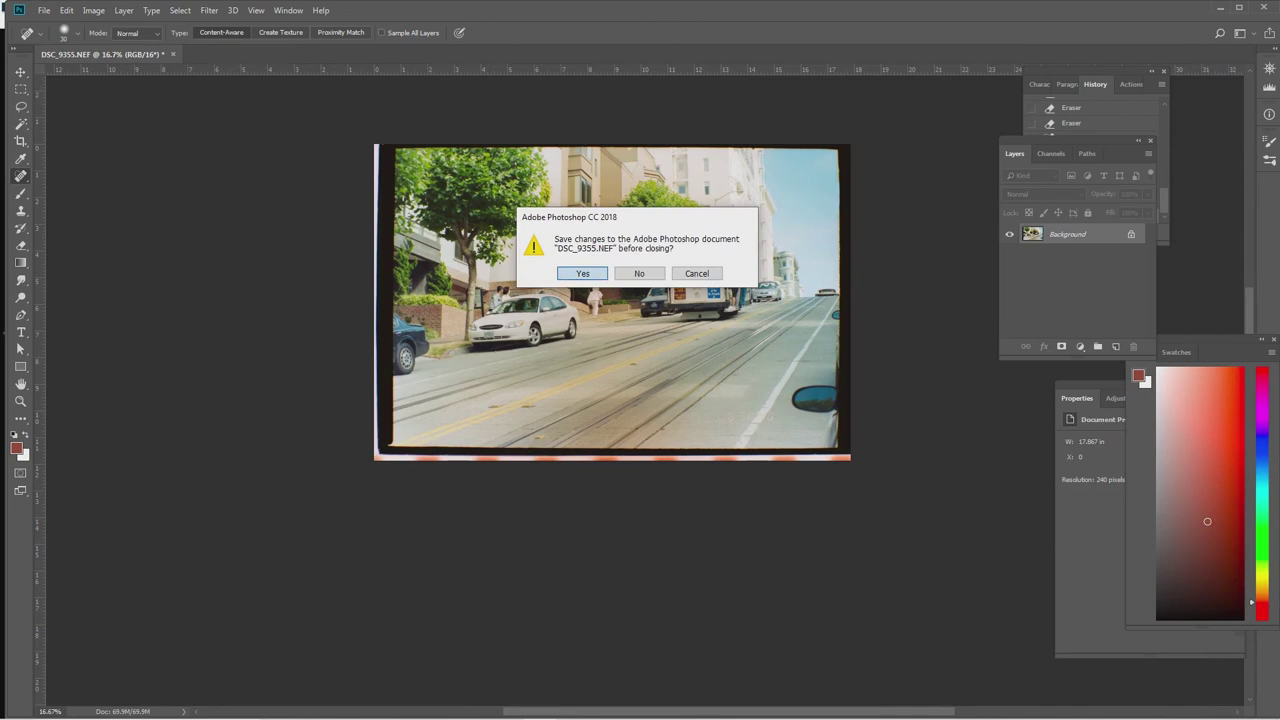
key(n)
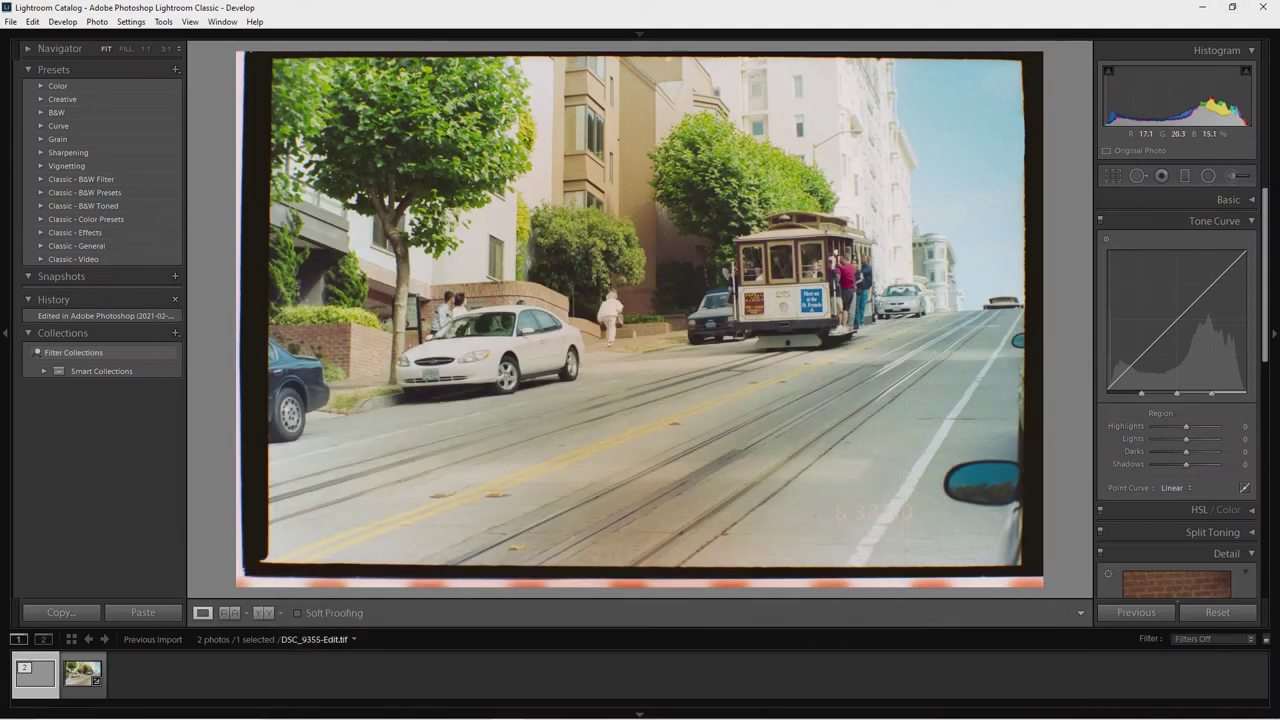
Crop the edited TIFF to the picture area, cutting off the black film border and the sprocket-hole edge.
click(163, 21)
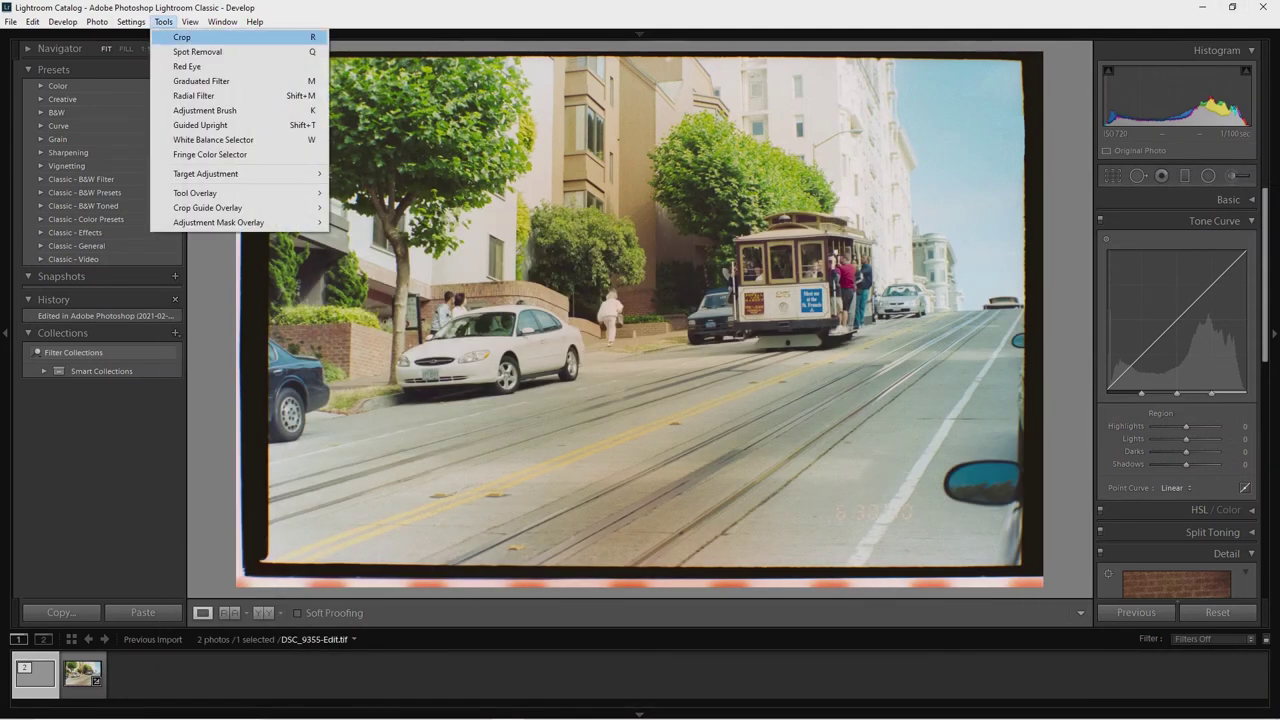
click(182, 37)
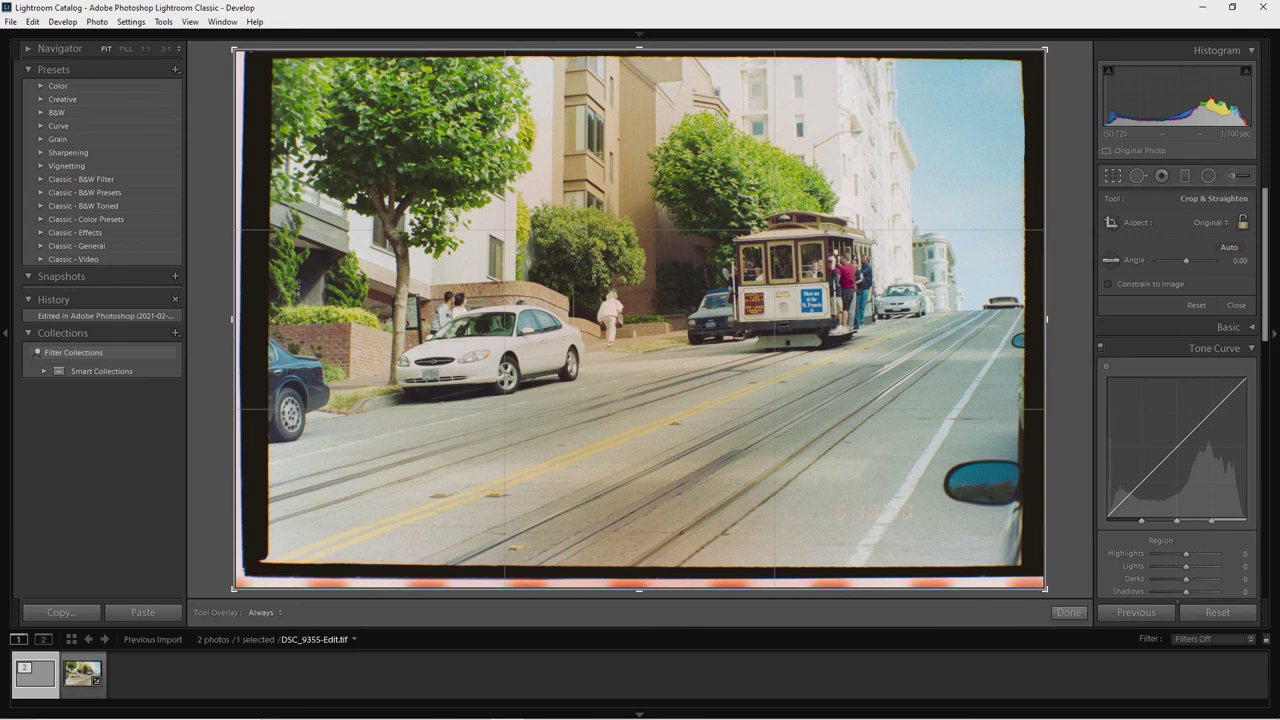
drag(235, 49, 255, 54)
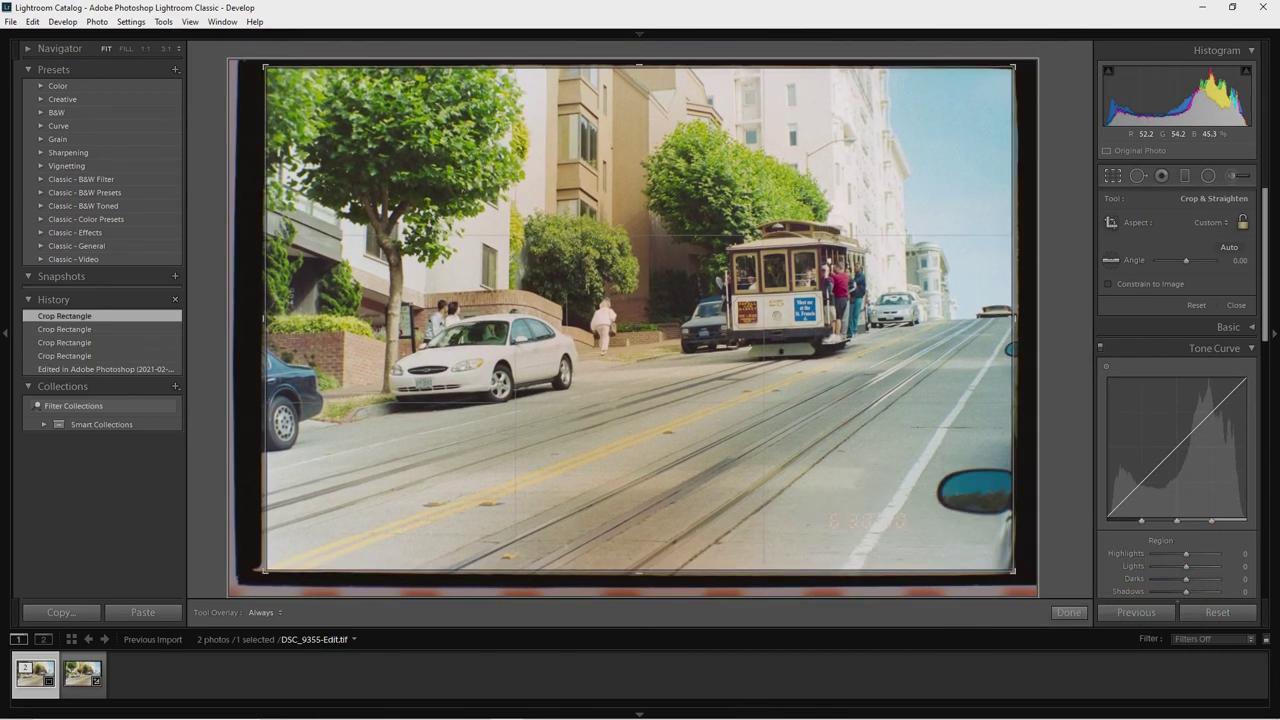
key(Return)
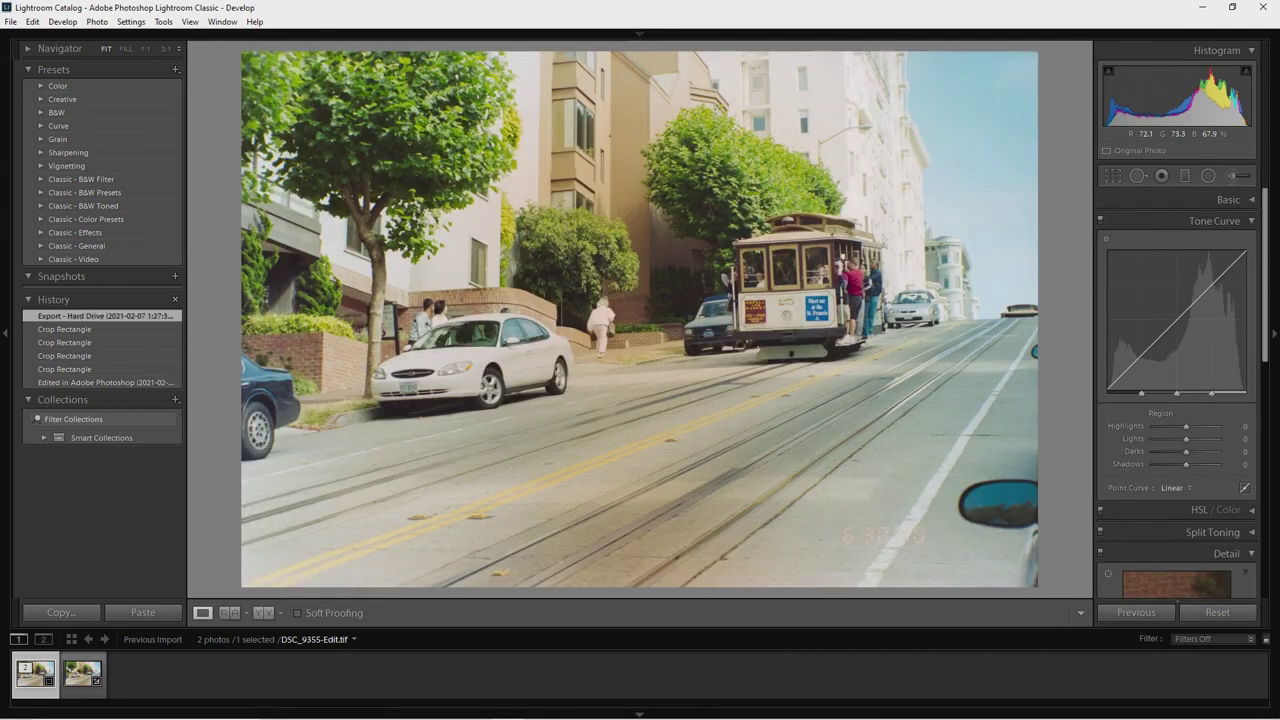